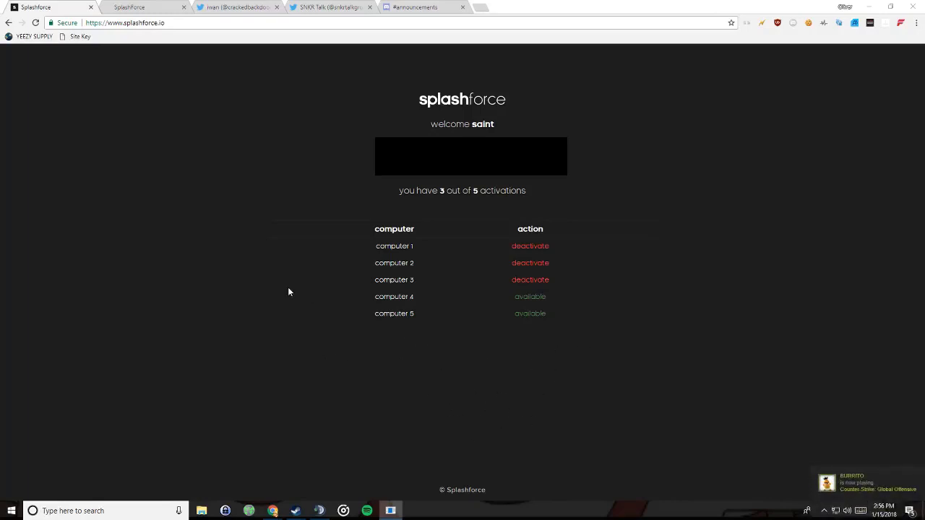
Switch to the SplashForce Adidas Bot purchase page listing $300.00 and sold out
key("ctrl+Tab")
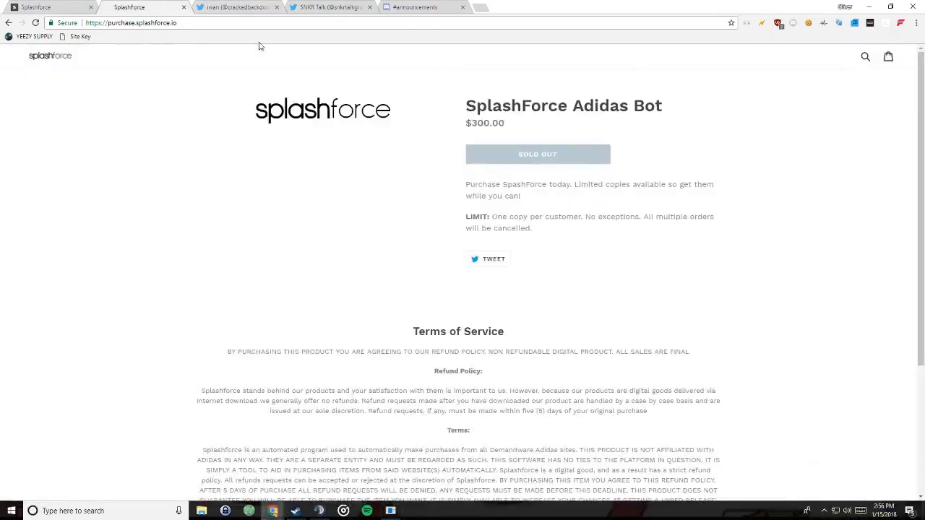
Highlight the bot's title and price on the purchase page
left_click_drag(455, 109, 541, 136)
left_click(497, 120)
left_click_drag(462, 103, 520, 130)
left_click(518, 130)
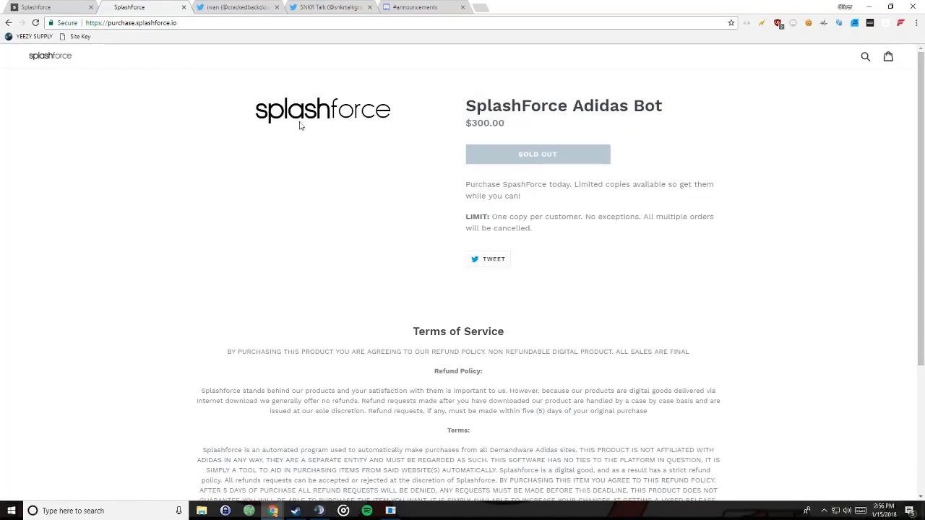
Browse the developer's Twitter timeline, including tweets about 10 sold-out copies
left_click(245, 7)
scroll(261, 209, "down", 2)
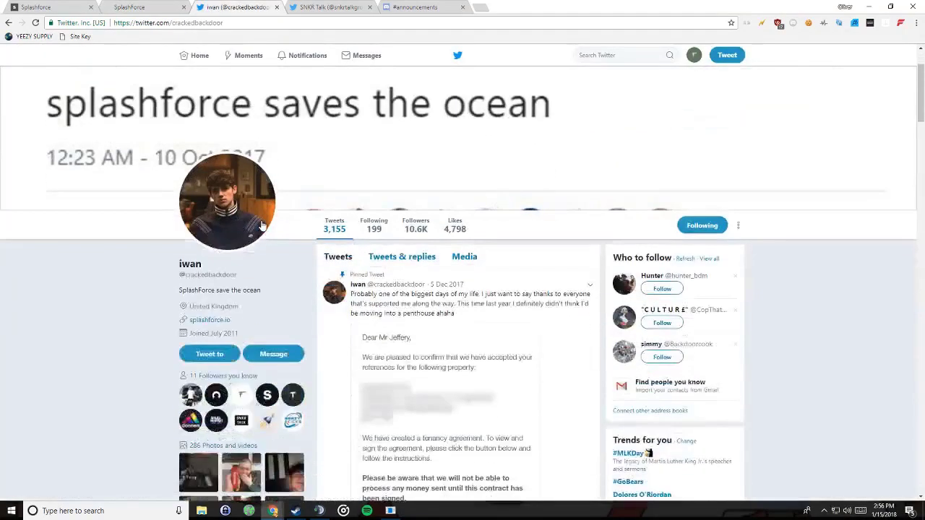
scroll(292, 244, "down", 1)
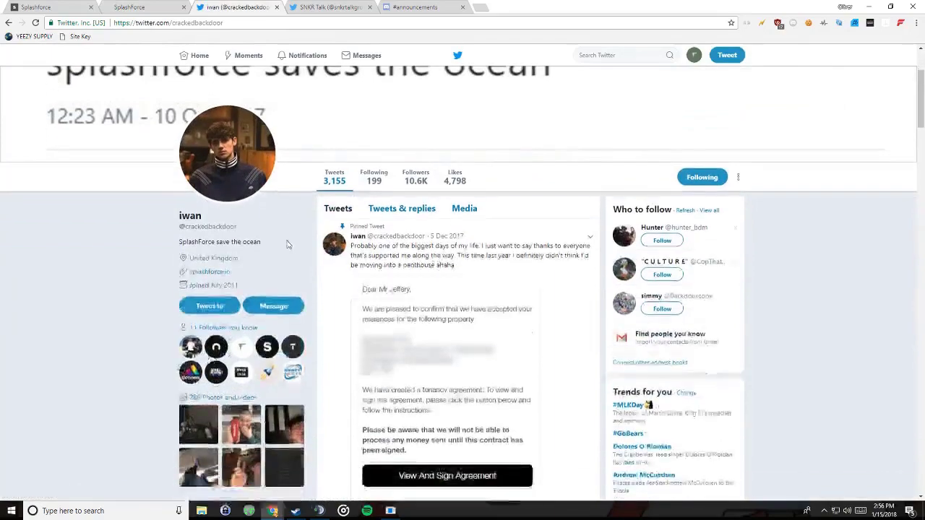
scroll(305, 237, "down", 3)
scroll(347, 224, "down", 15)
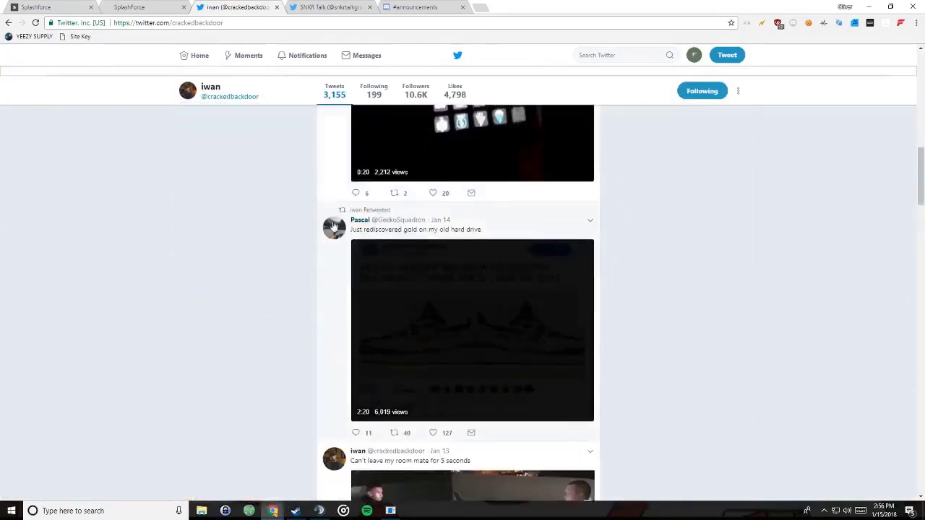
scroll(348, 224, "down", 15)
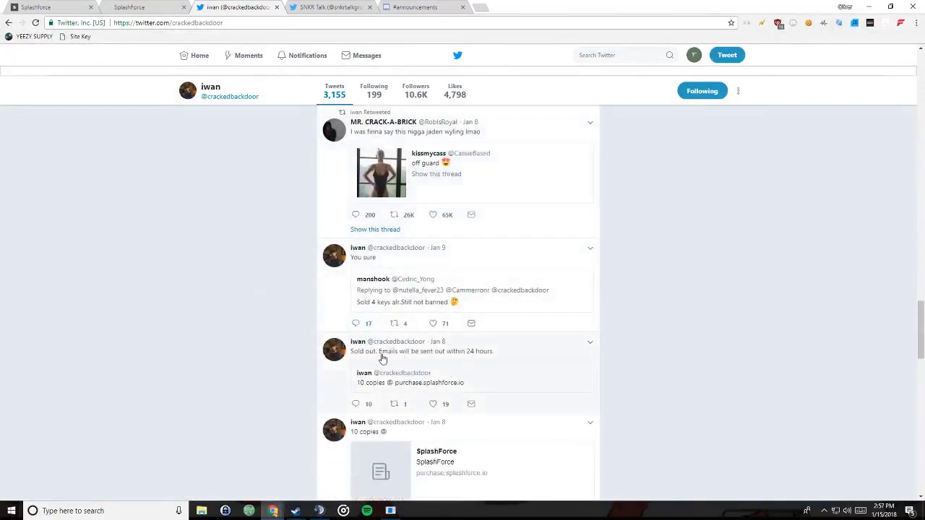
scroll(380, 352, "down", 2)
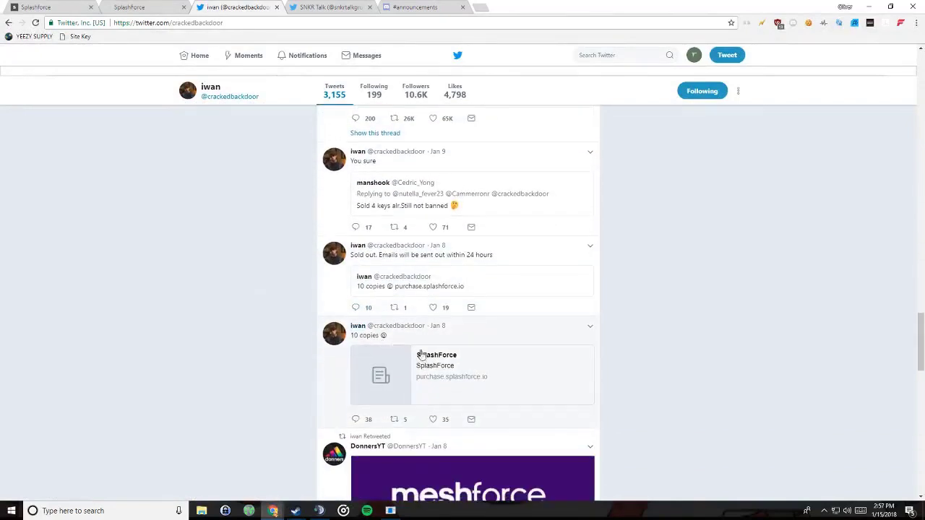
scroll(365, 370, "down", 1)
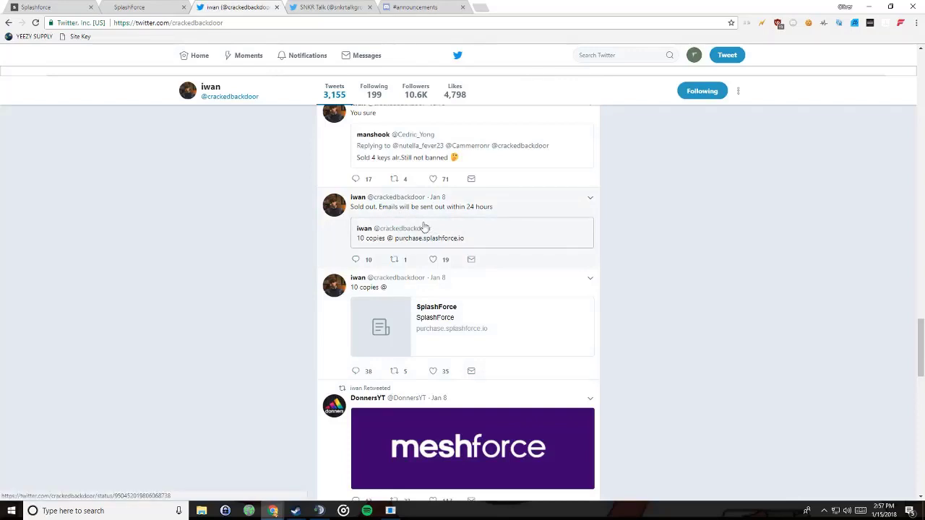
scroll(447, 260, "up", 10)
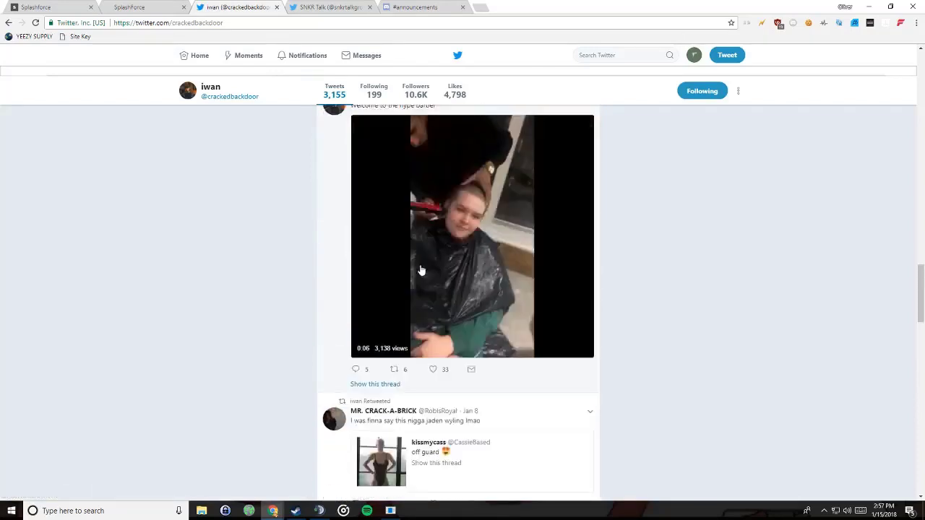
left_click(325, 7)
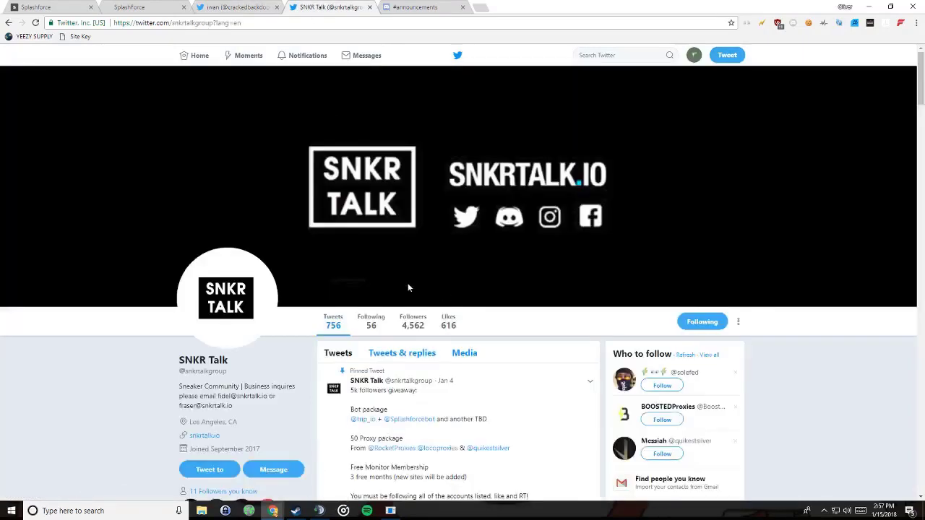
scroll(467, 327, "down", 3)
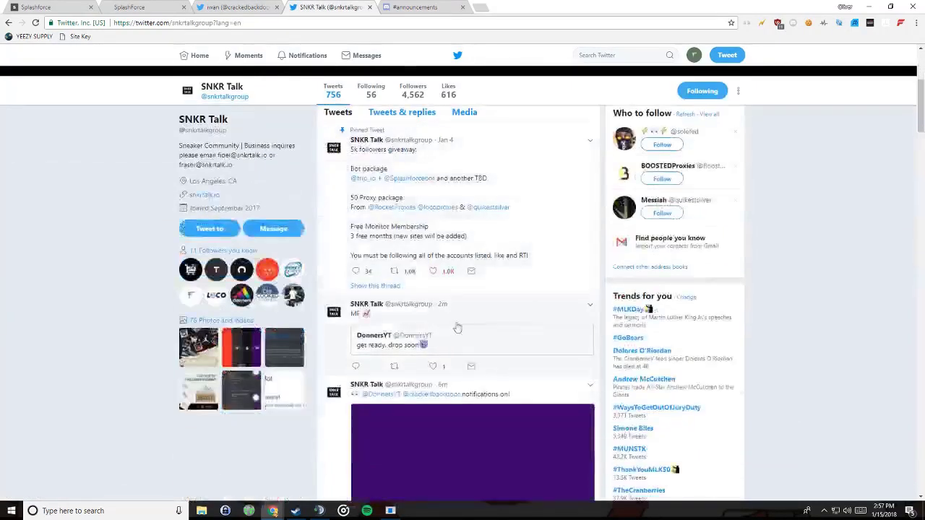
scroll(467, 326, "down", 10)
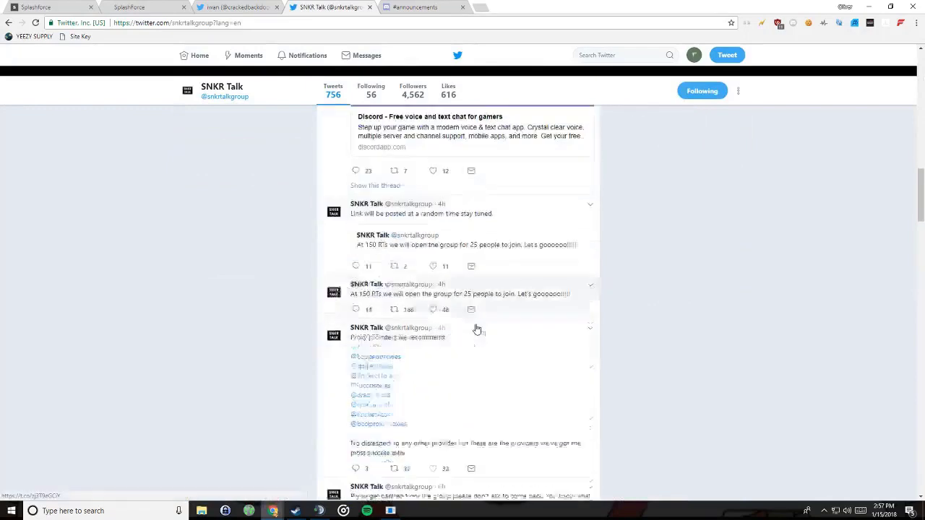
scroll(477, 329, "down", 10)
scroll(476, 329, "down", 6)
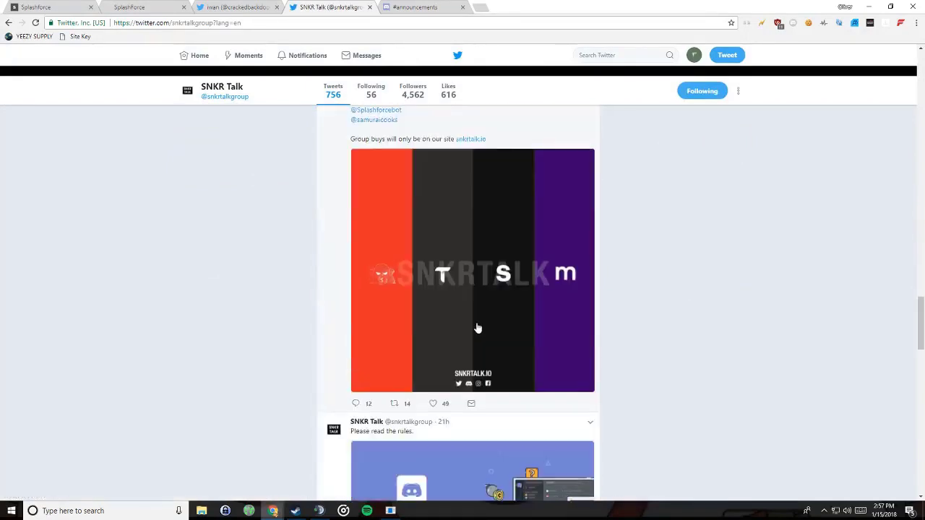
scroll(476, 329, "up", 1)
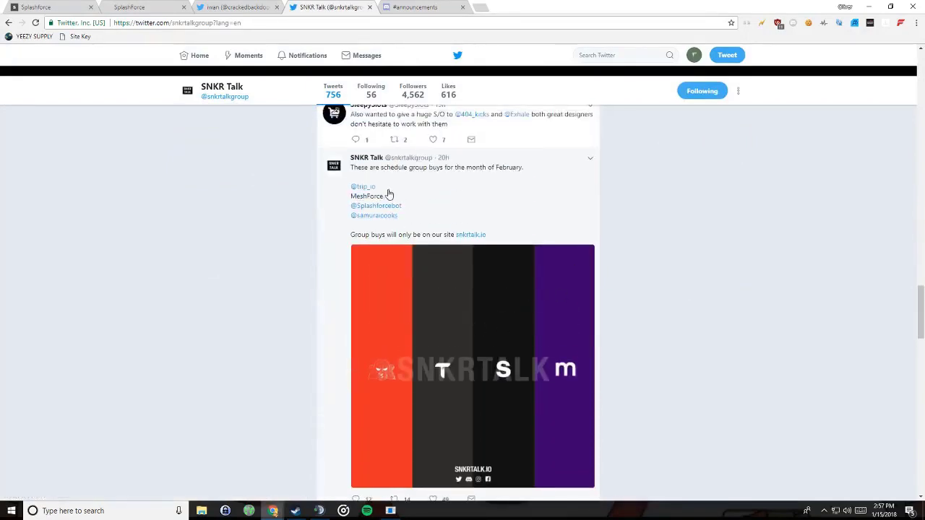
left_click_drag(377, 187, 331, 202)
left_click(386, 195)
left_click(406, 202)
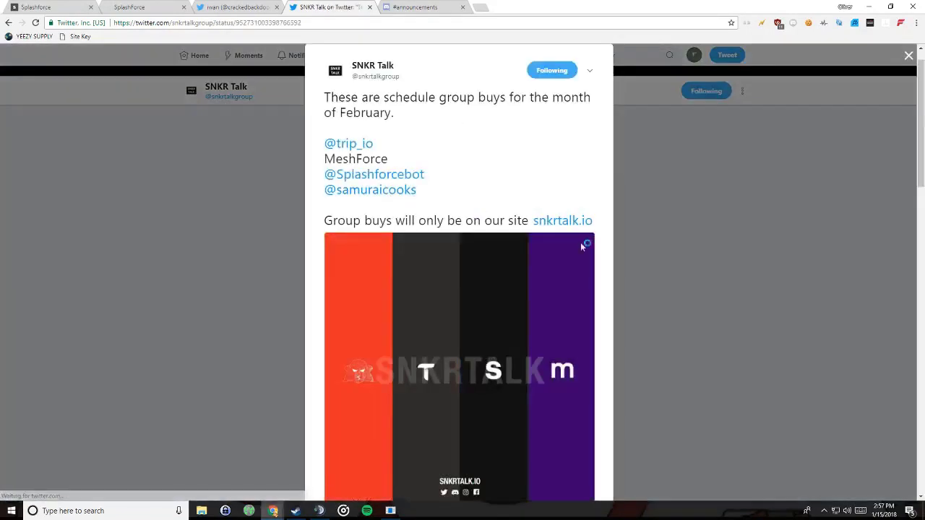
left_click_drag(425, 175, 462, 192)
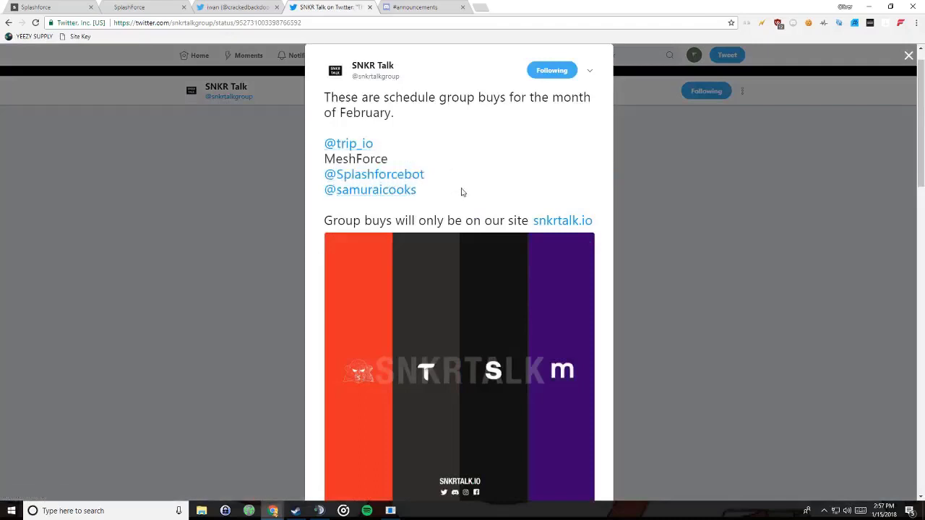
left_click(742, 312)
scroll(671, 272, "down", 10)
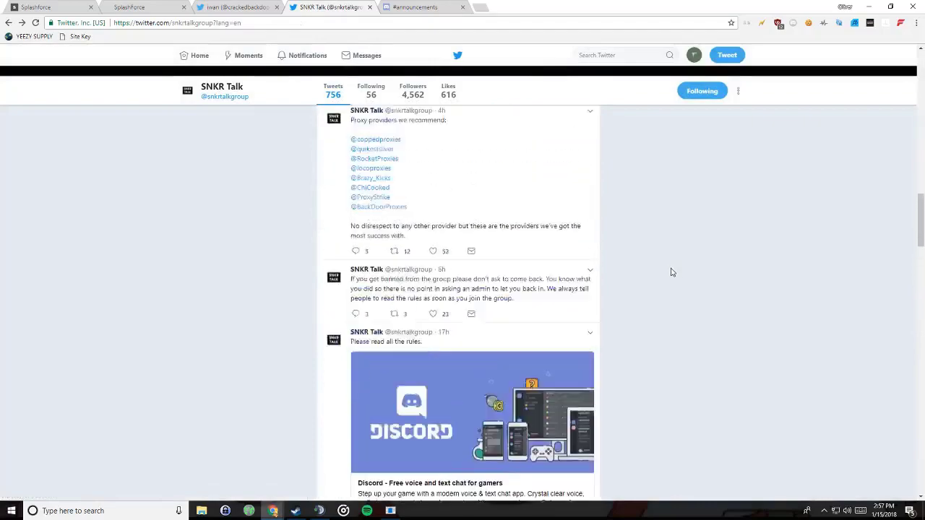
scroll(671, 271, "up", 15)
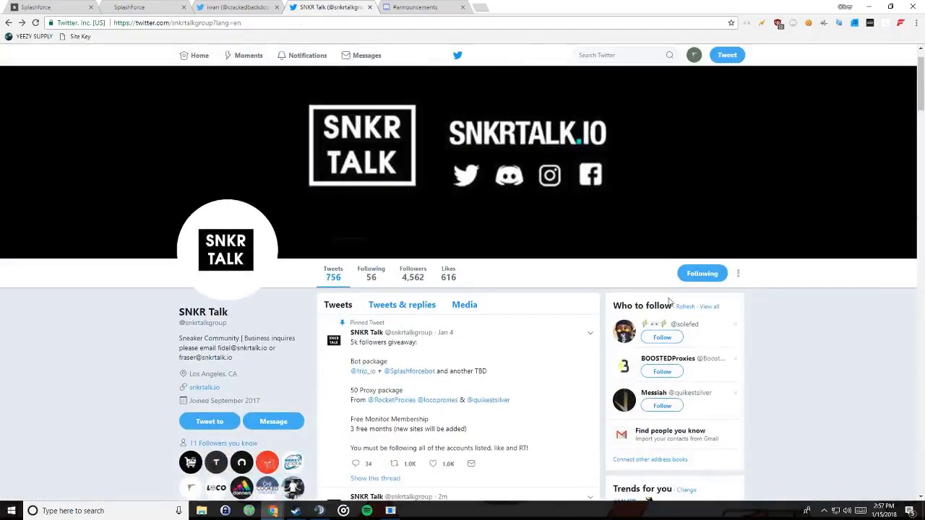
scroll(669, 302, "down", 15)
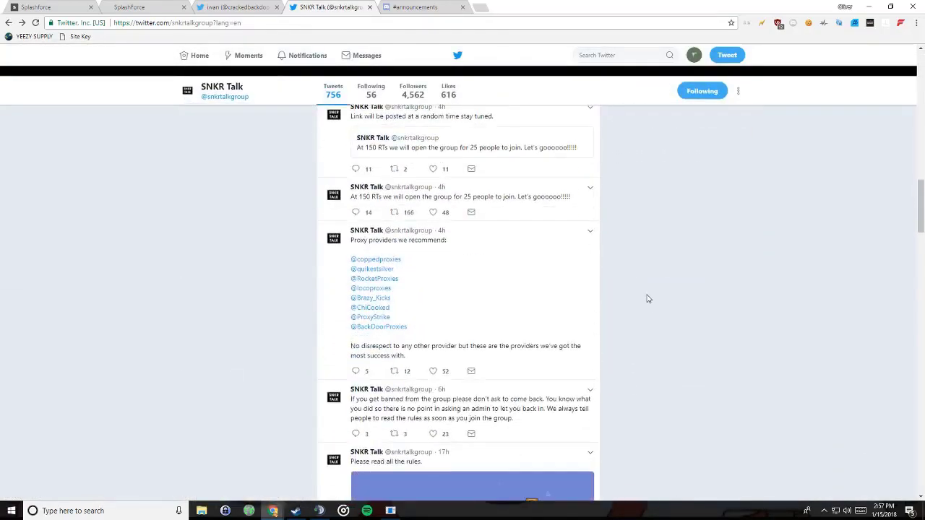
scroll(648, 299, "up", 1)
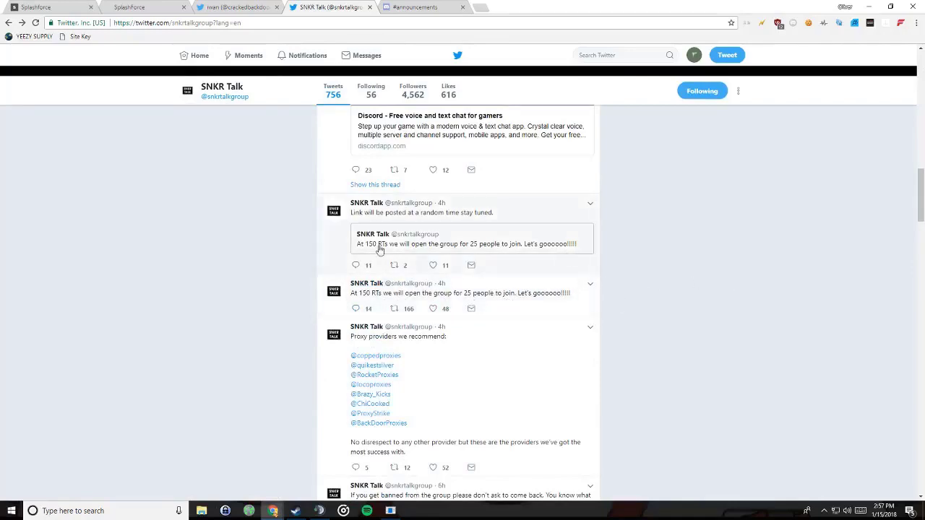
scroll(621, 272, "up", 1)
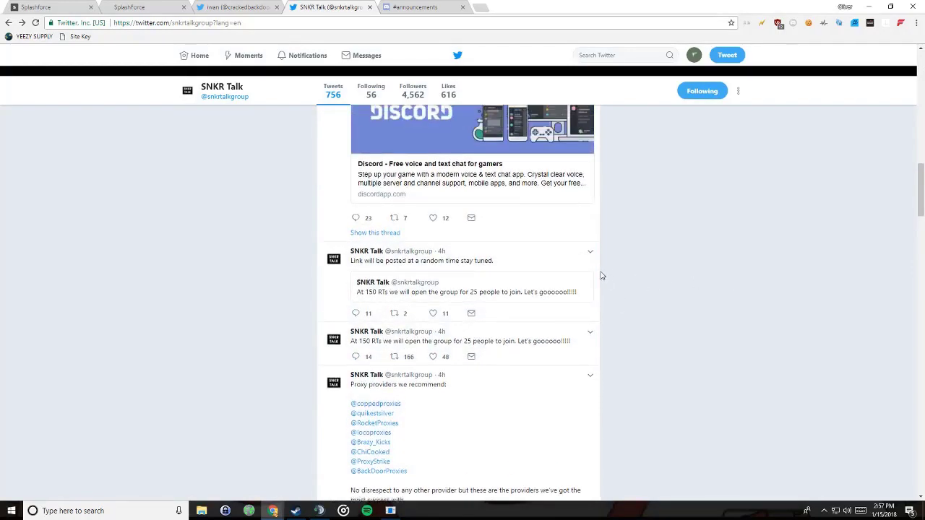
scroll(601, 276, "up", 10)
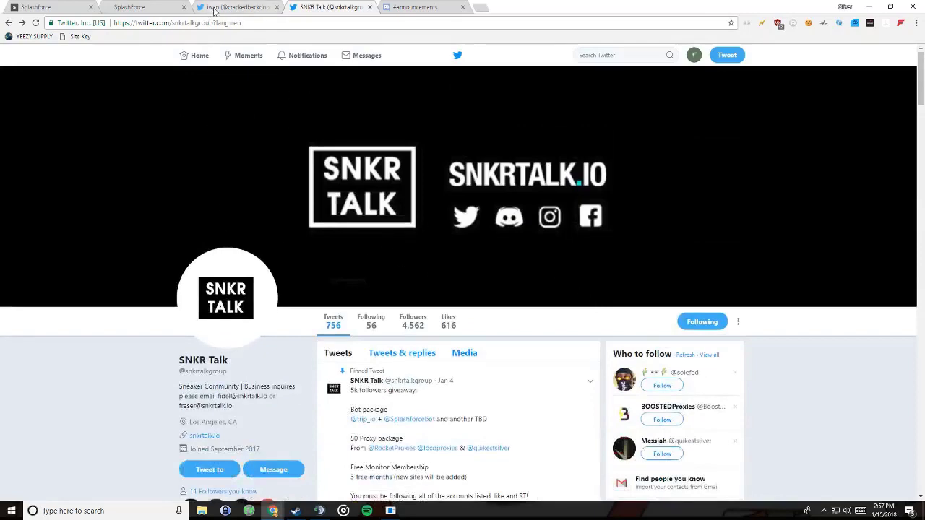
Load splashforce.io in the activations dashboard tab
left_click(134, 7)
left_click(61, 7)
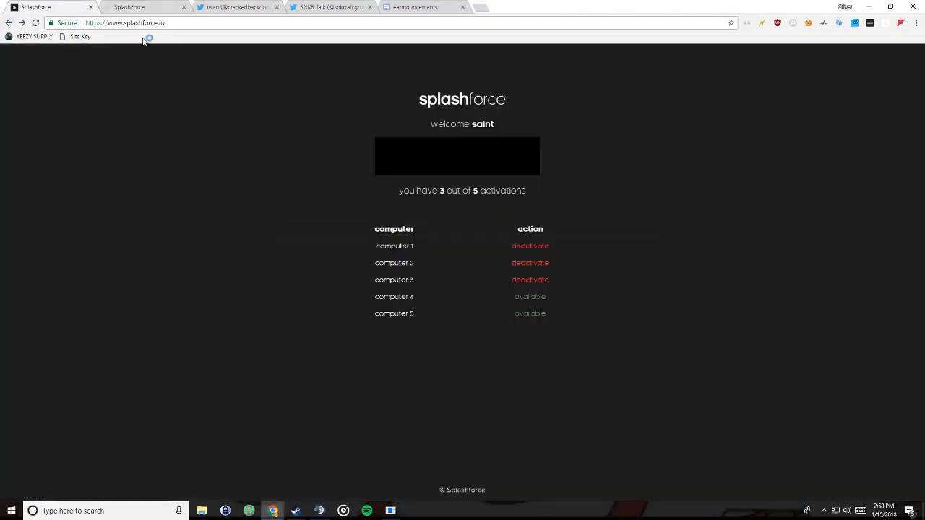
left_click(168, 23)
key("BackSpace")
type("splashforce.io")
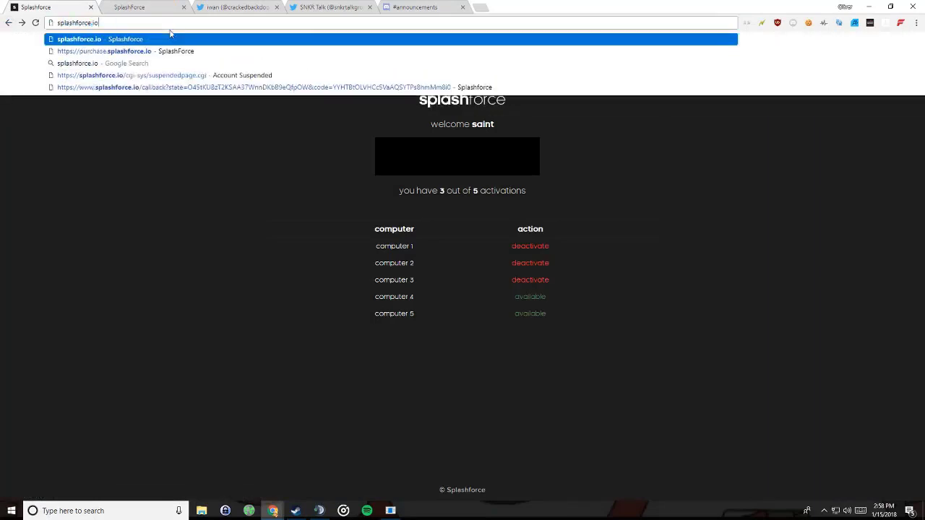
key("Return")
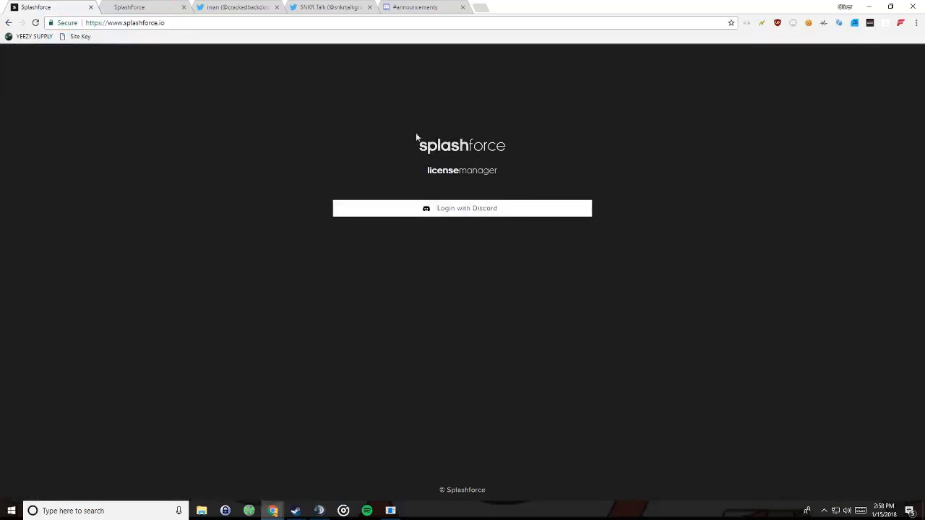
Sign in to the license manager with Discord and review the 3-of-5 activations table
left_click(502, 209)
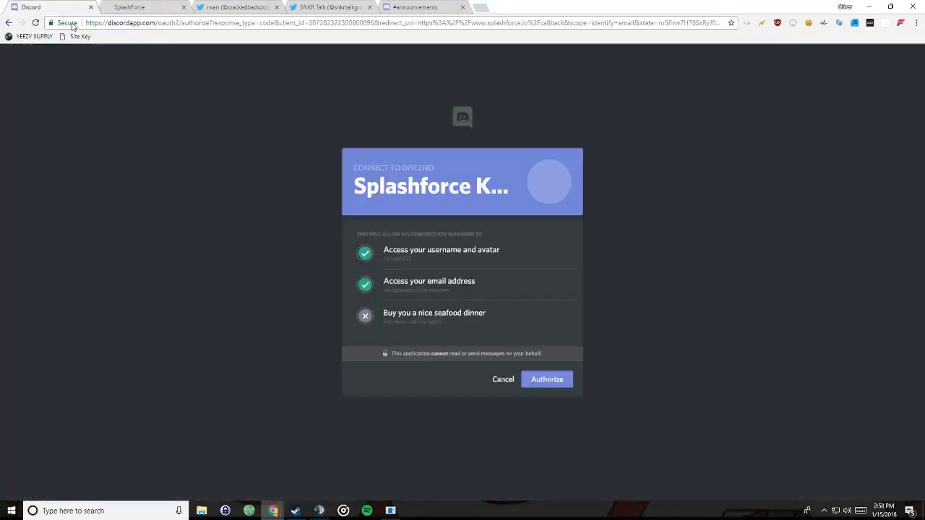
left_click(551, 387)
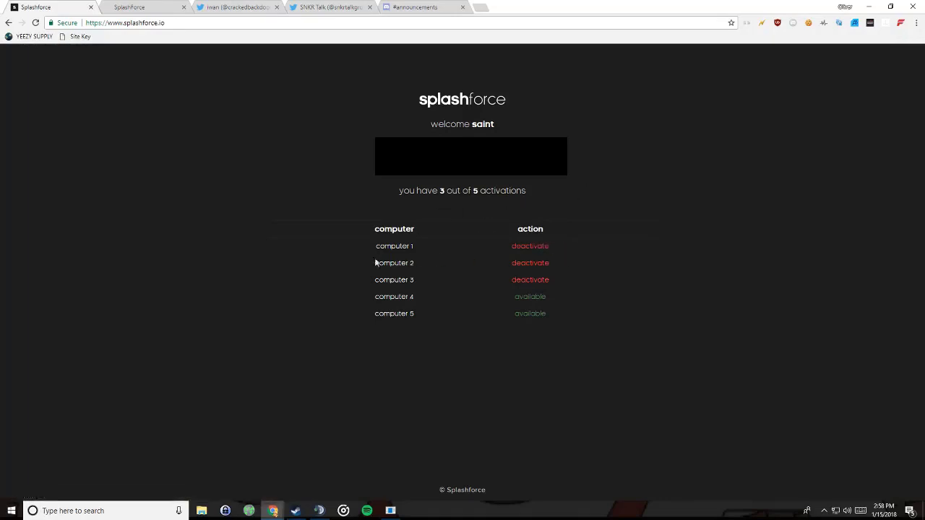
left_click_drag(367, 263, 615, 307)
left_click(615, 307)
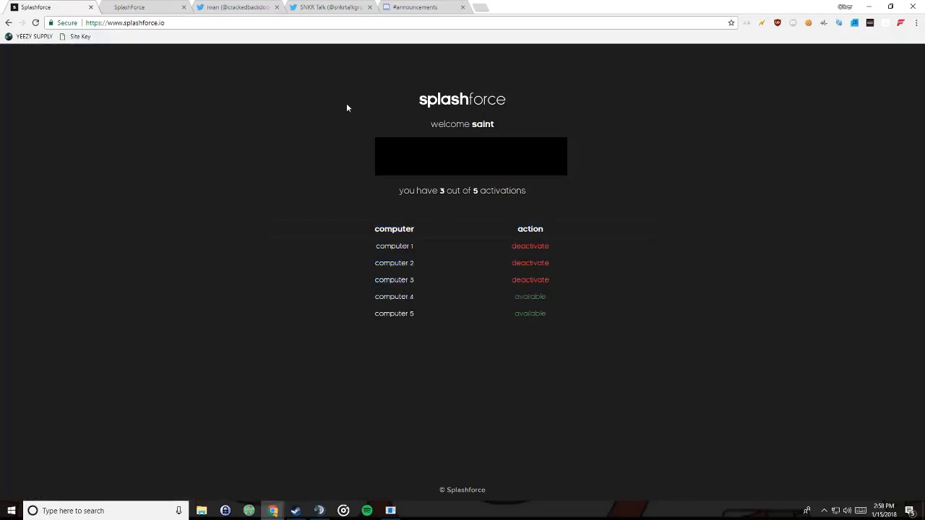
left_click(395, 5)
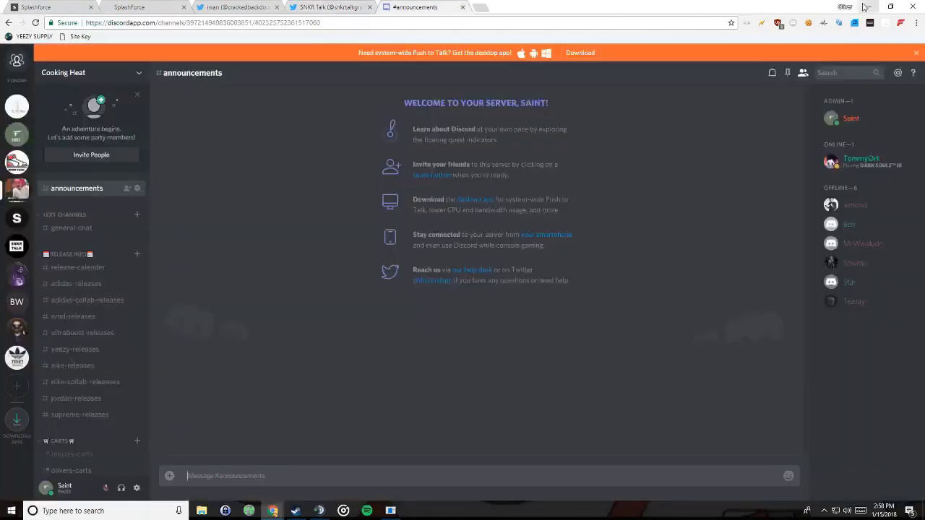
Minimize Chrome, browse the SplashForce\1.2 folder from the desktop, then close it
left_click(866, 5)
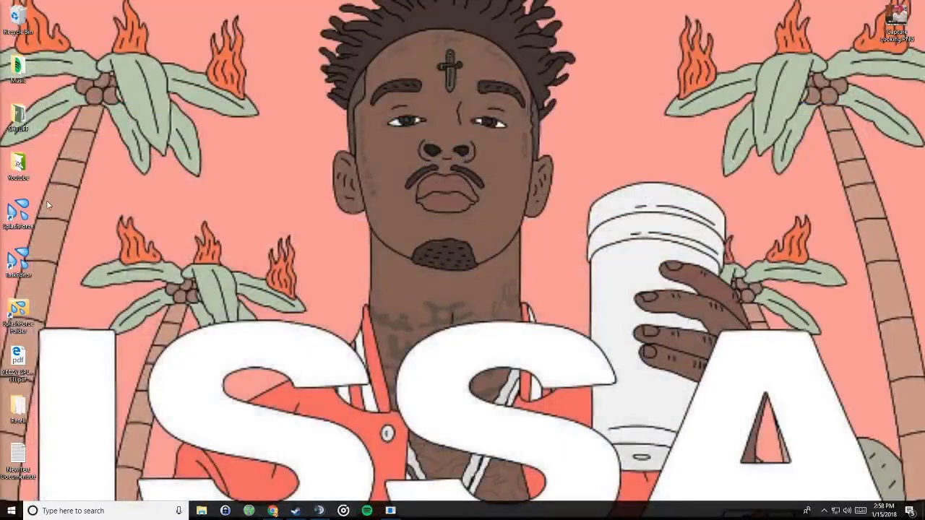
left_click_drag(50, 193, 161, 292)
double_click(18, 312)
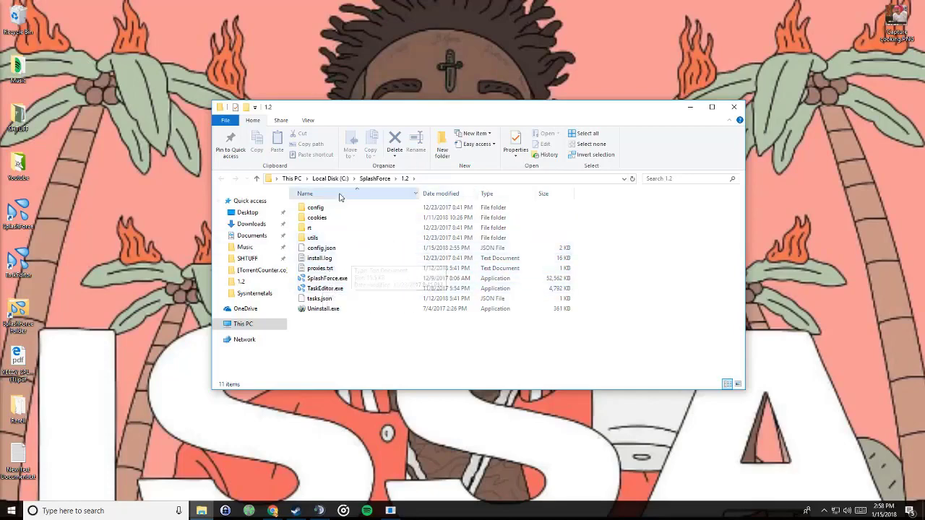
left_click(732, 110)
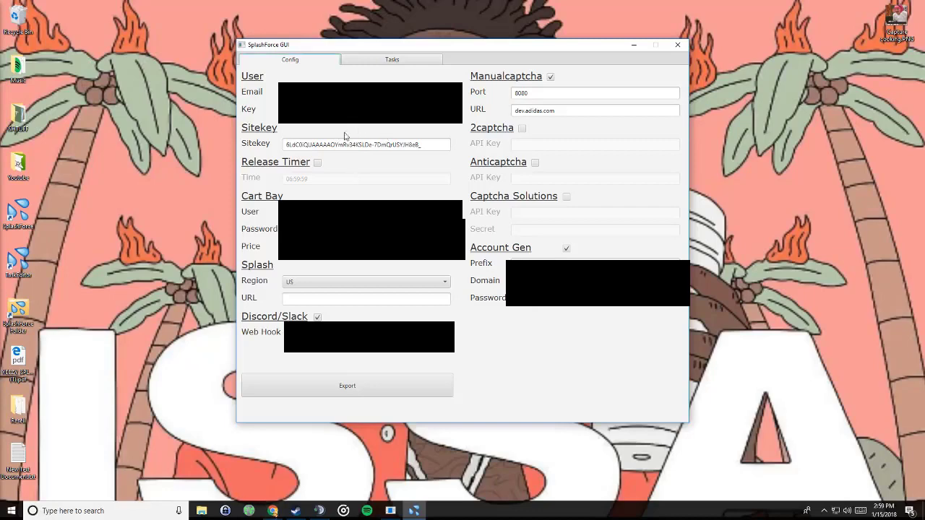
Select and then deselect the full sitekey value on the Config page
left_click_drag(431, 140, 286, 142)
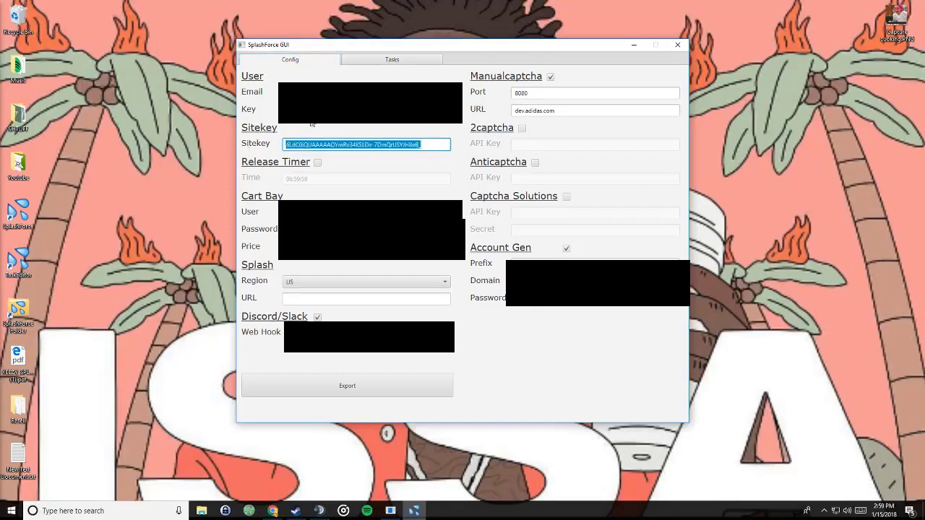
left_click(406, 137)
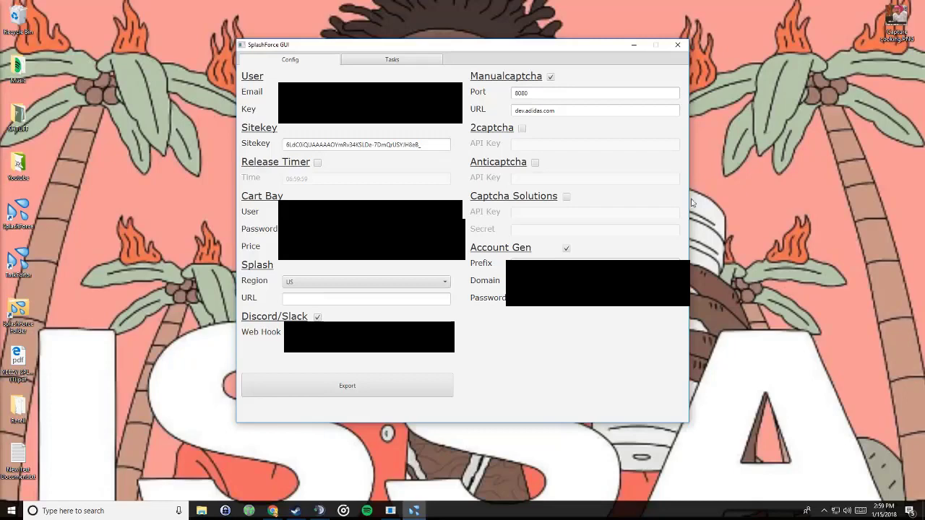
left_click(578, 80)
left_click_drag(578, 110, 512, 112)
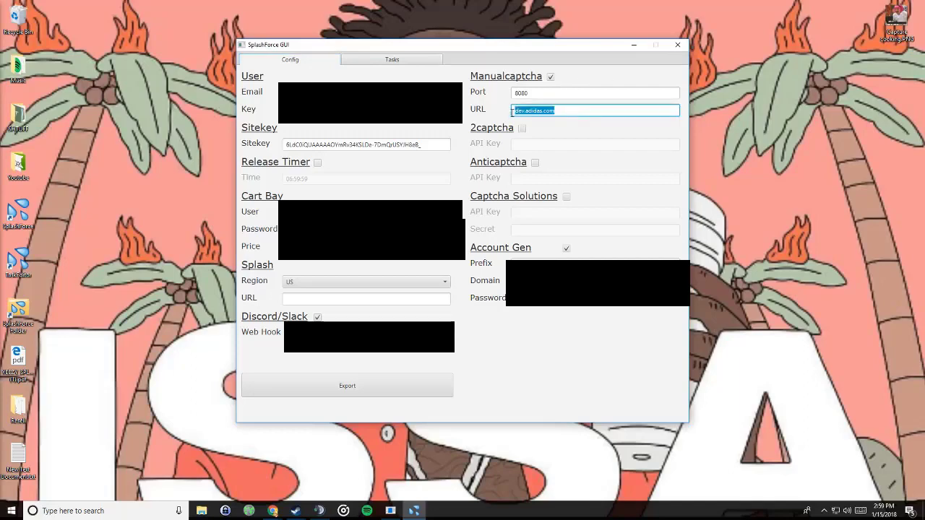
left_click(565, 109)
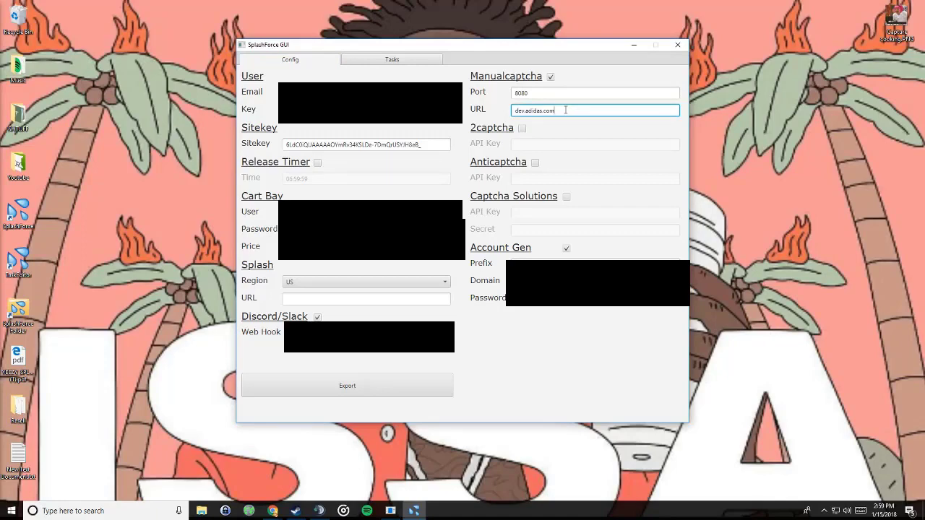
left_click_drag(560, 109, 509, 112)
left_click(585, 114)
left_click(574, 115)
left_click(589, 75)
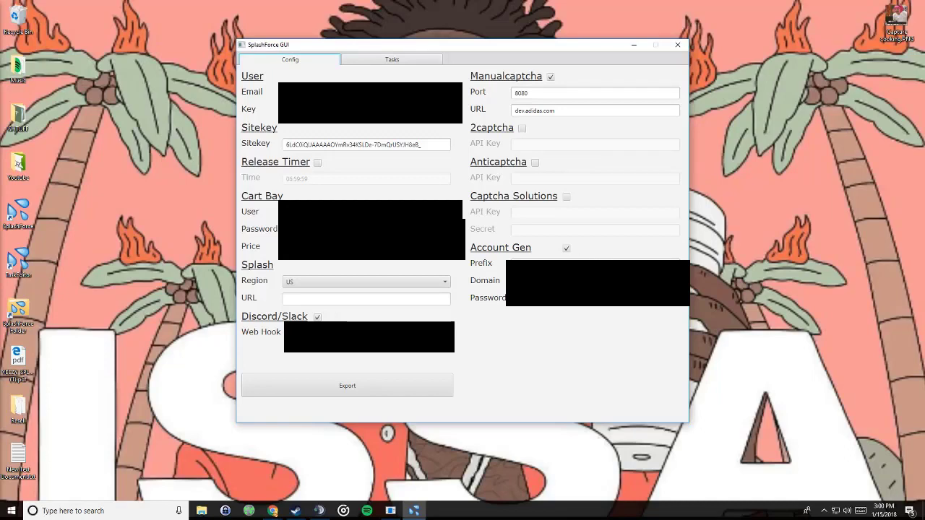
left_click(592, 263)
key("Tab")
Create a text channel named test under Carts in Discord
mouse_move(272, 509)
left_click(314, 456)
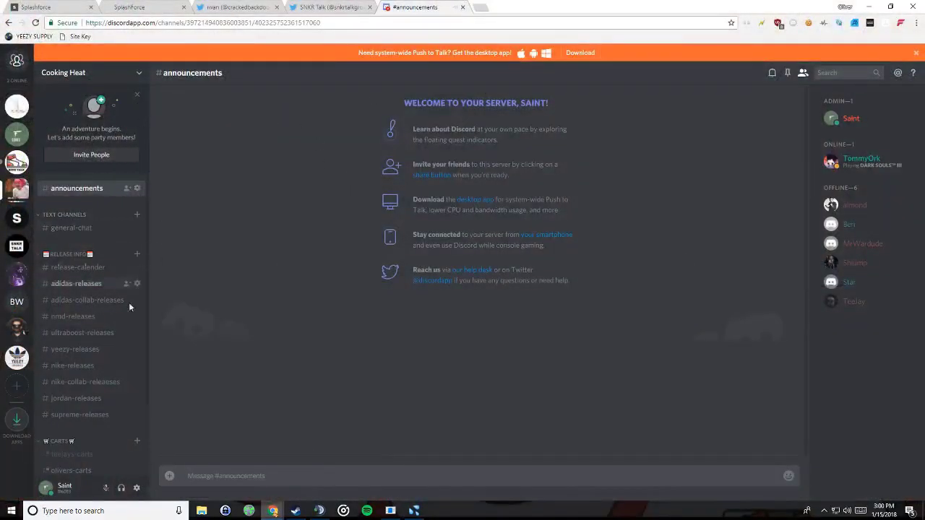
scroll(128, 354, "down", 2)
left_click(137, 356)
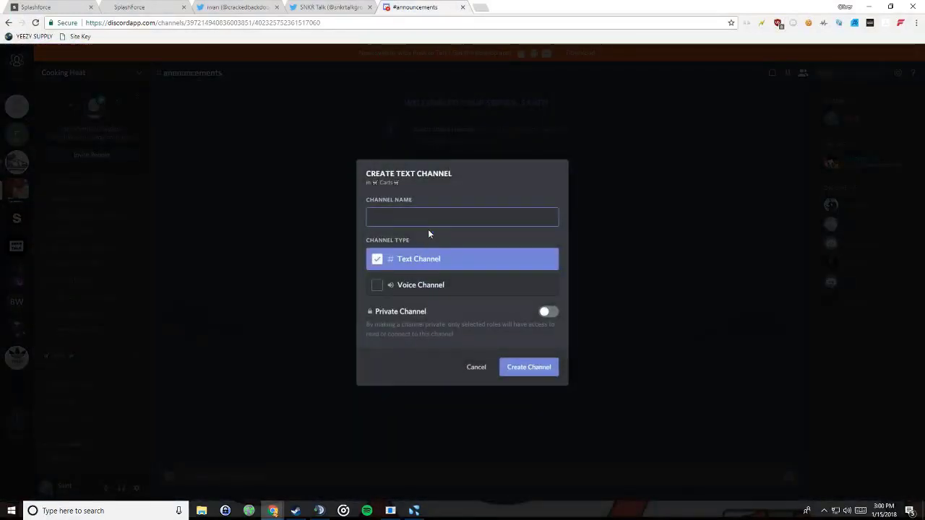
type("test")
left_click(531, 370)
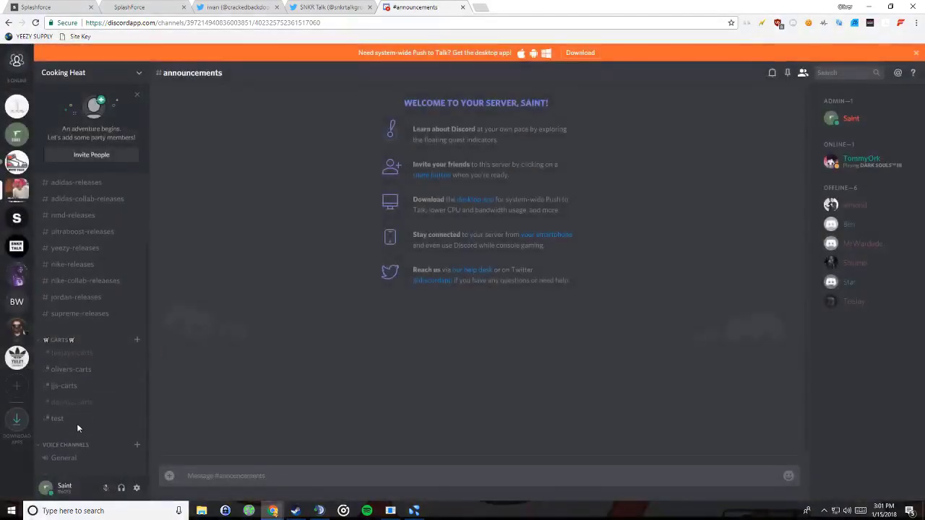
left_click(75, 419)
Add a webhook named test to the channel, copy its URL and save
left_click(137, 418)
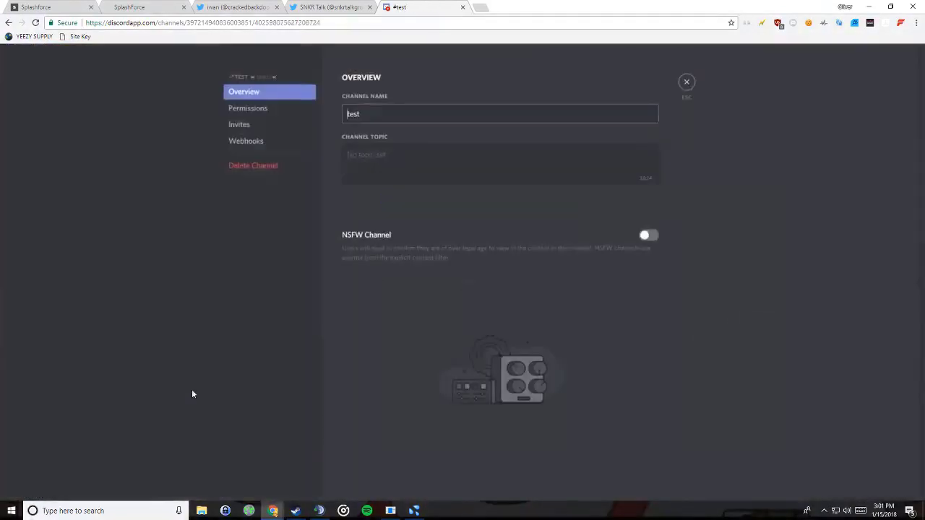
left_click(250, 141)
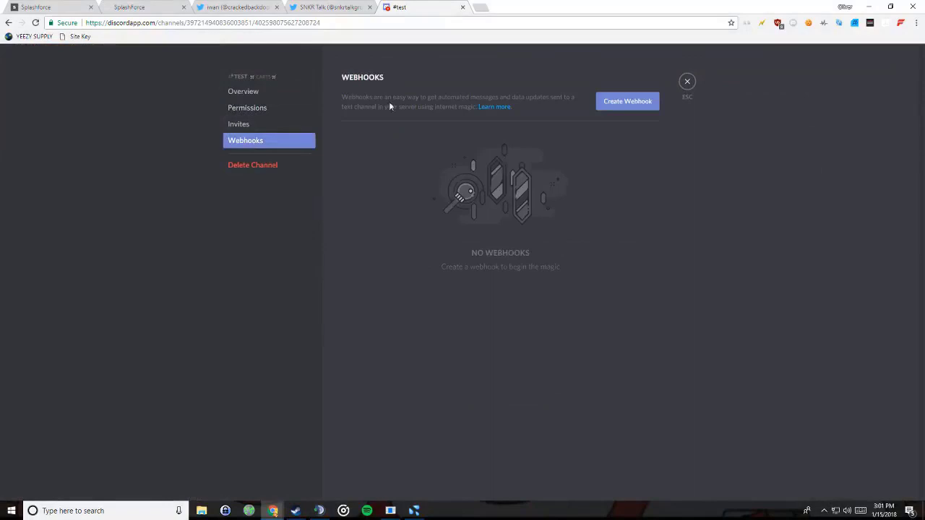
left_click(640, 102)
left_click(426, 171)
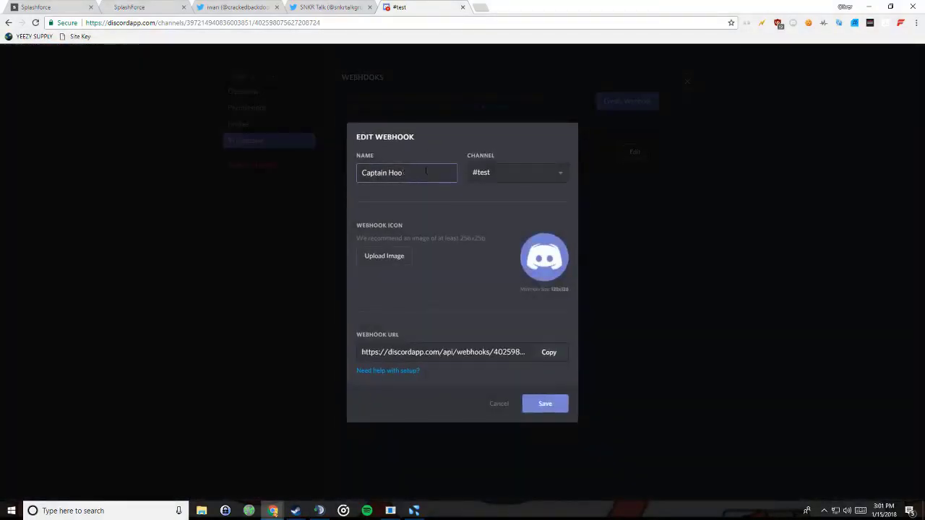
key("BackSpace")
key("BackSpace")
key("BackSpace")
key("BackSpace")
key("BackSpace")
key("BackSpace")
key("BackSpace")
key("BackSpace")
key("BackSpace")
key("BackSpace")
key("BackSpace")
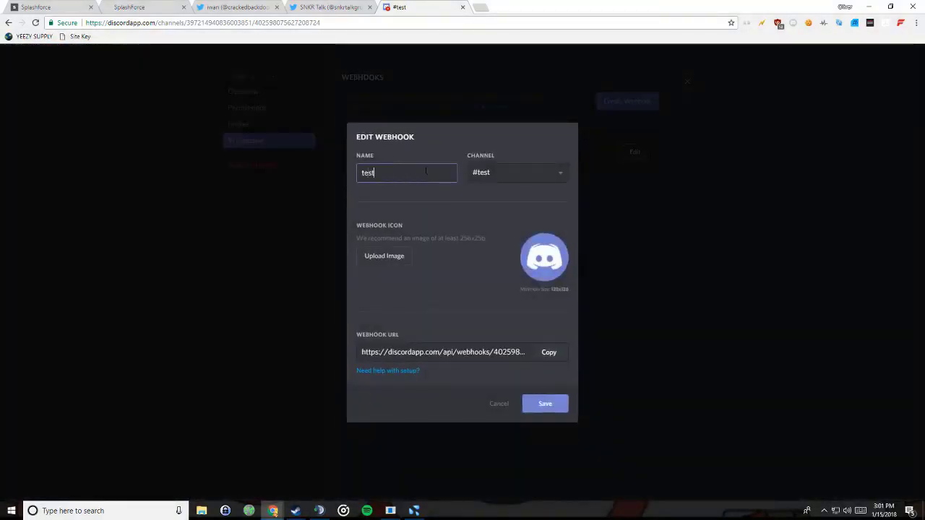
left_click(548, 351)
left_click(545, 403)
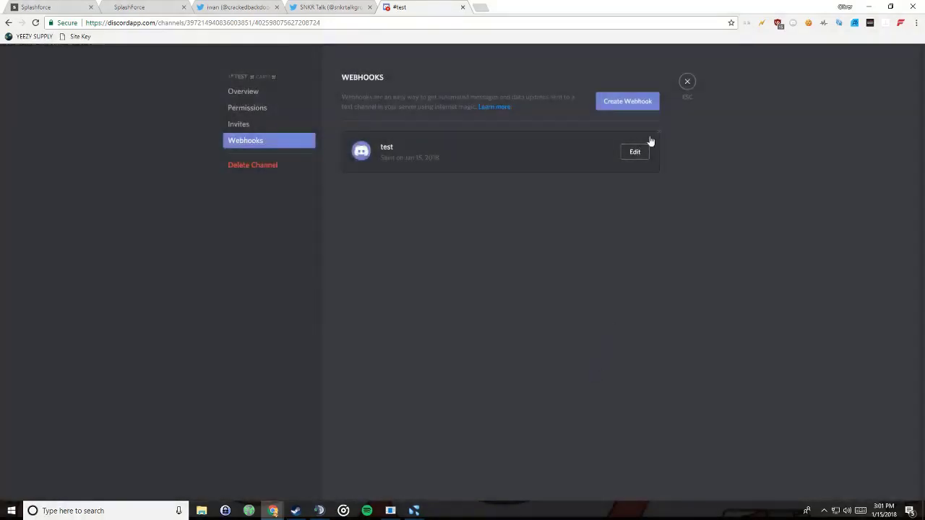
Paste the Discord webhook URL into SplashForce's Web Hook field with /slack appended
left_click(868, 7)
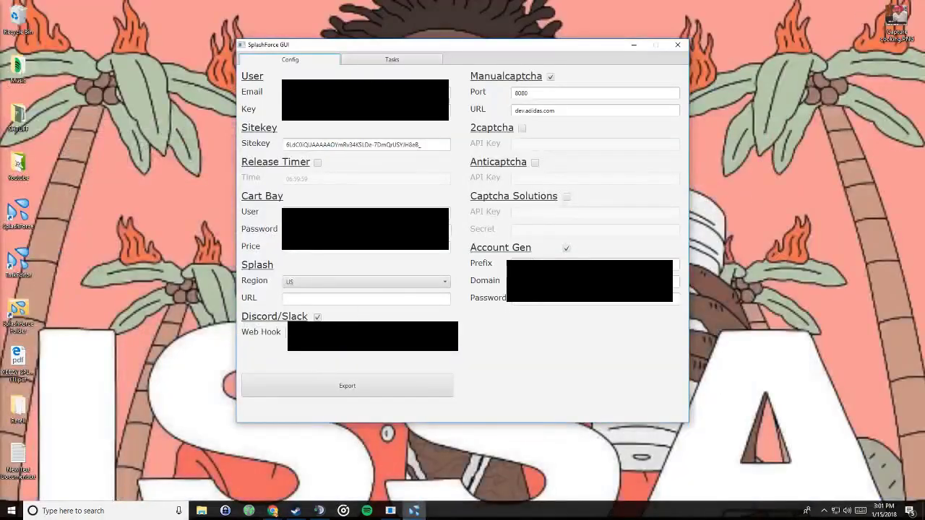
left_click(448, 334)
key("ctrl+v")
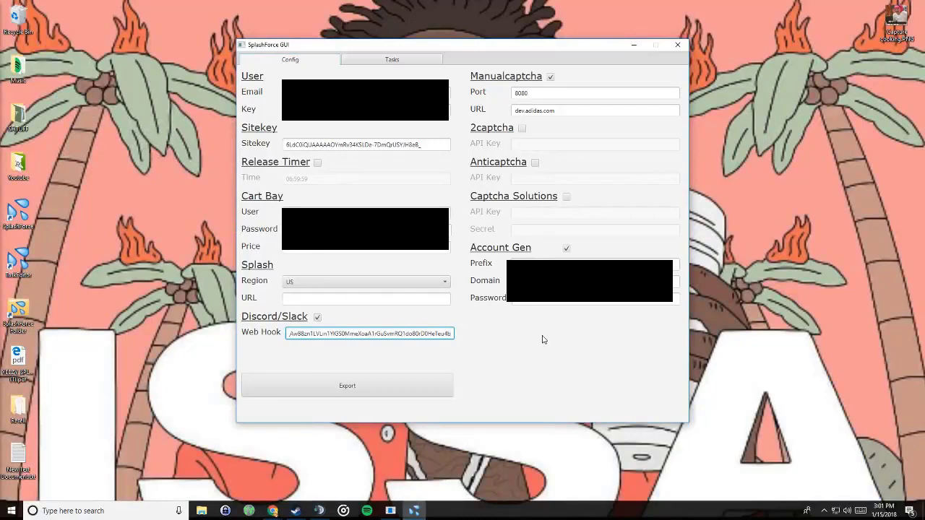
type("/slack")
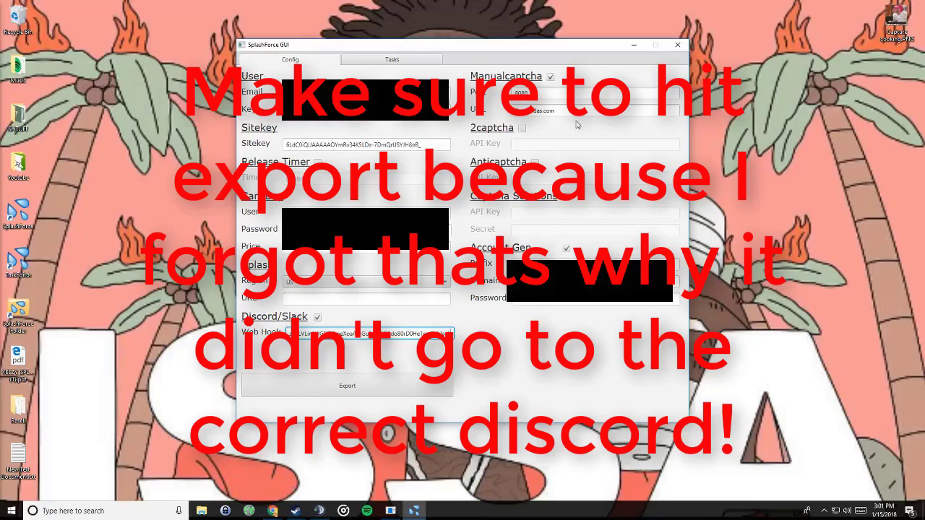
left_click(398, 60)
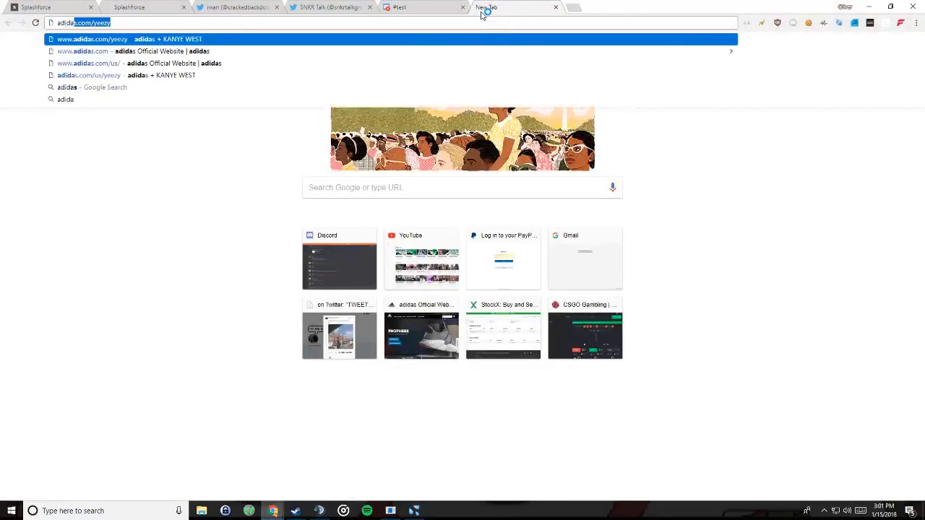
Search for 'adidas releases', then narrow the query to just 'adidas'
type("s releases")
key("Return")
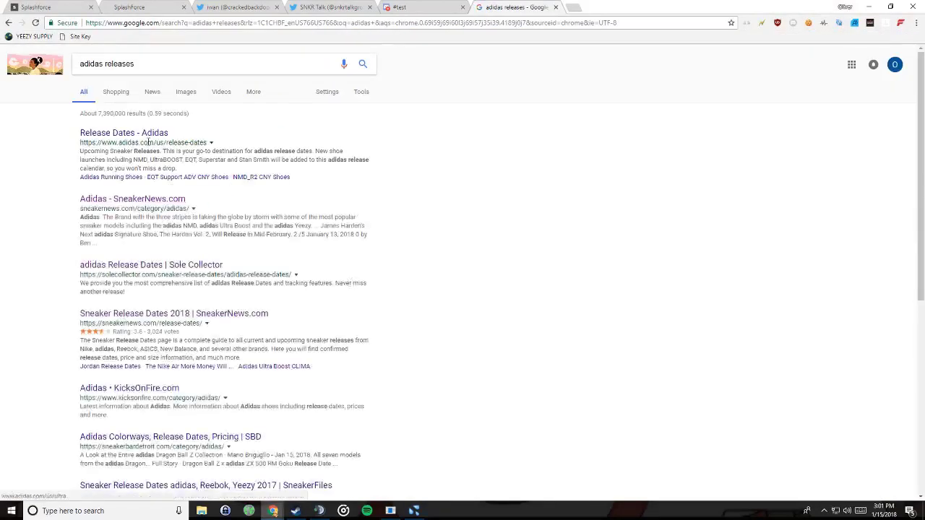
double_click(117, 63)
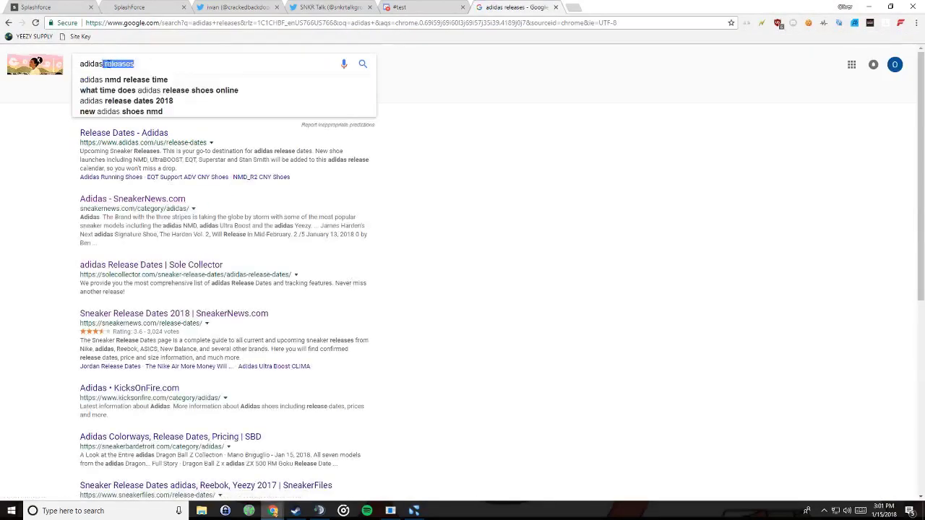
key("BackSpace")
key("Return")
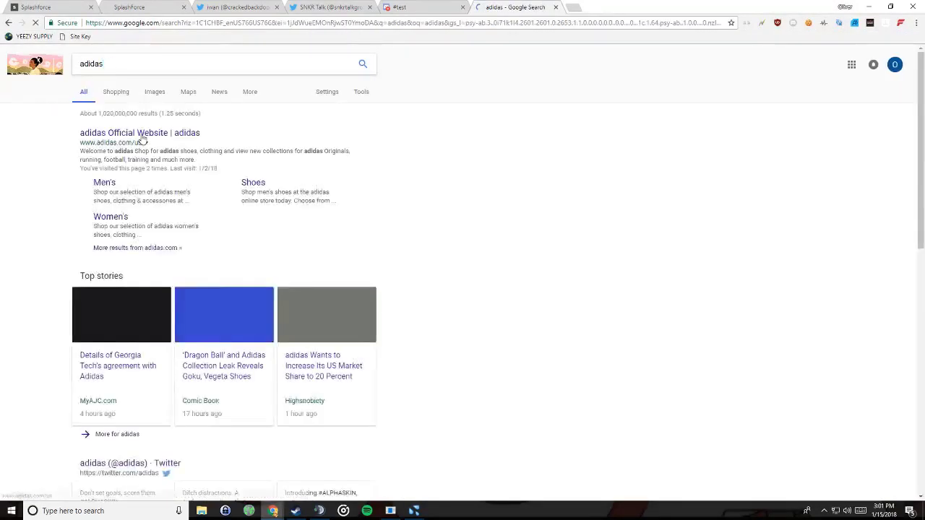
Go to adidas.com's men's Originals shoes and open the olive Prophere shoe
left_click(196, 133)
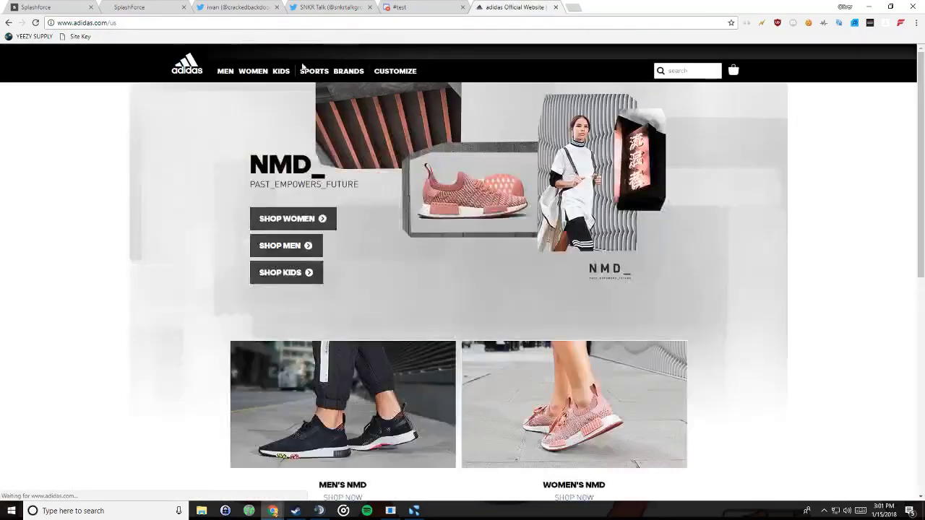
mouse_move(229, 71)
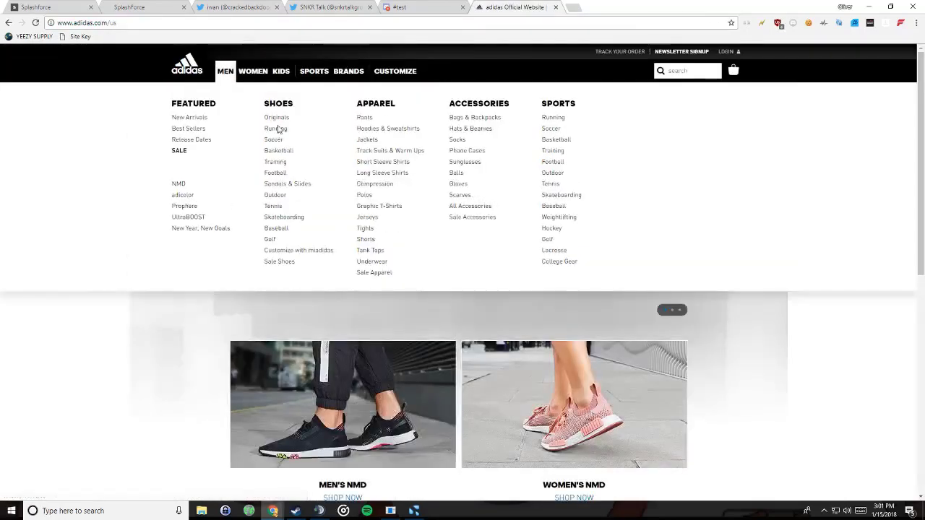
left_click(277, 118)
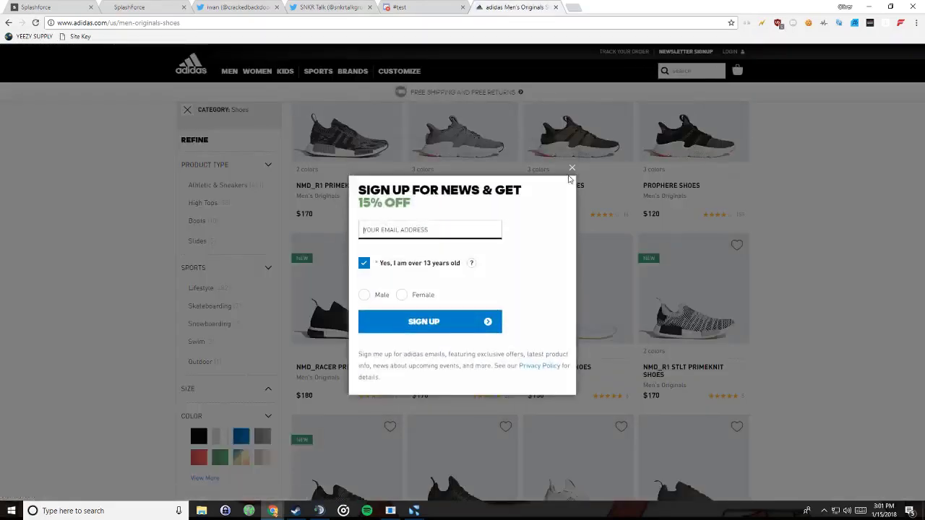
left_click(571, 170)
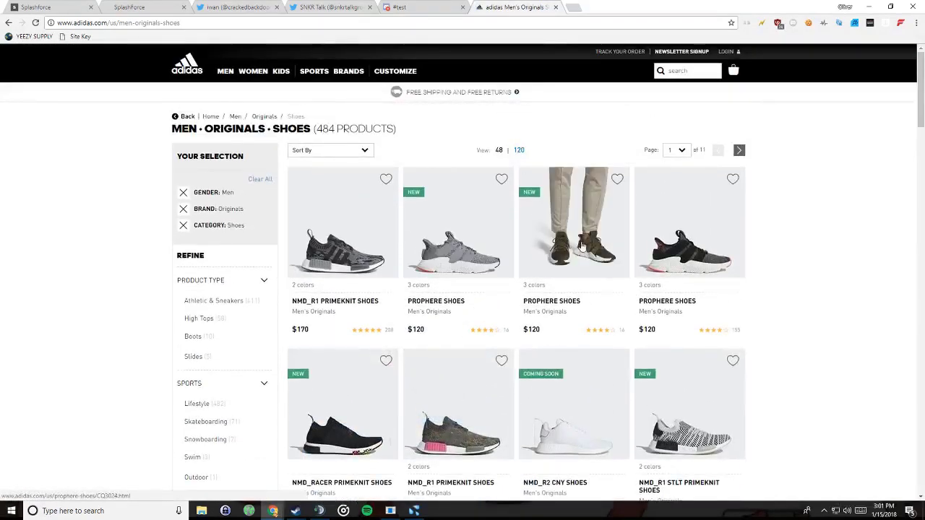
left_click(581, 247)
Check the available sizes and select the product code CQ3024
scroll(651, 275, "down", 2)
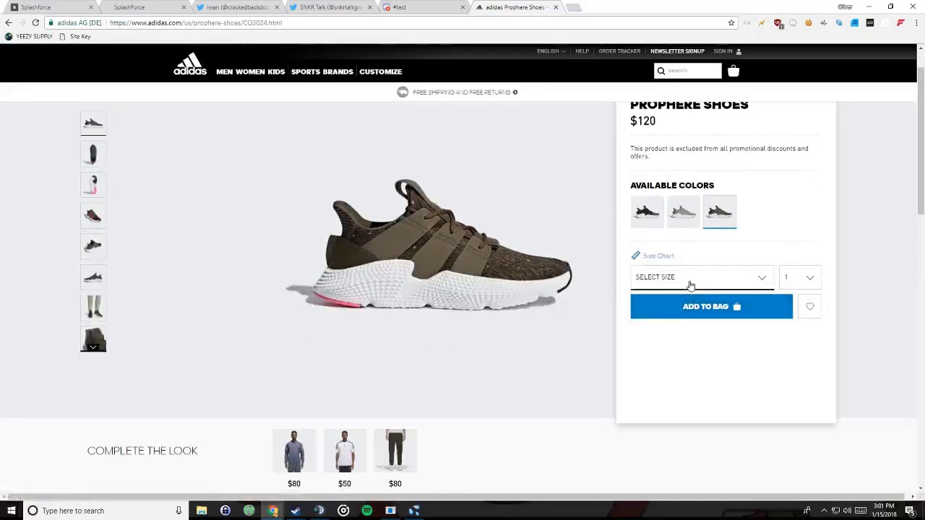
left_click(690, 285)
scroll(512, 313, "down", 1)
scroll(499, 303, "down", 15)
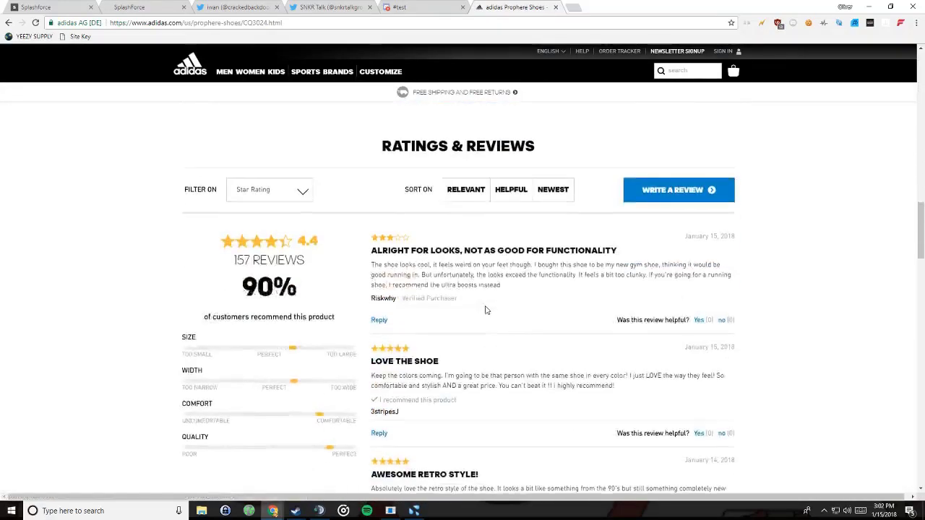
scroll(487, 310, "up", 12)
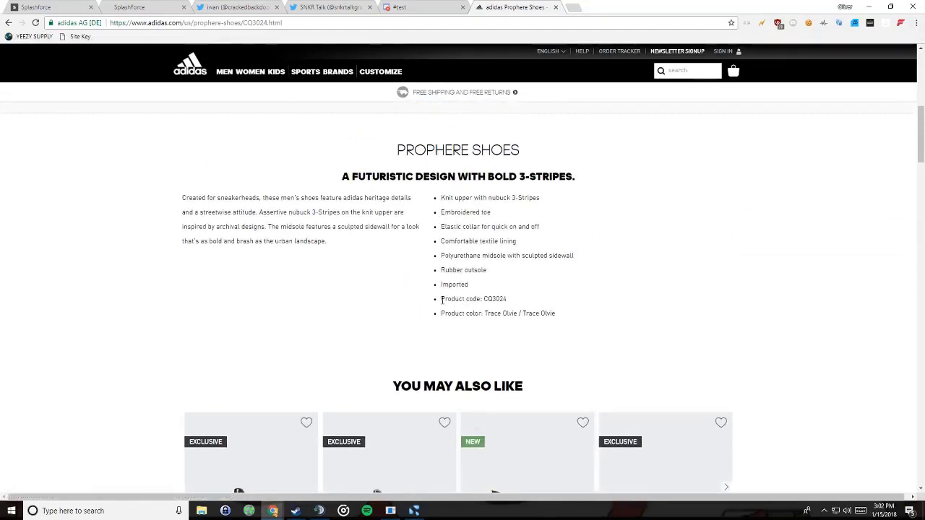
left_click_drag(441, 298, 485, 304)
Paste CQ3024 into the Sku cells of both tasks
left_click(869, 6)
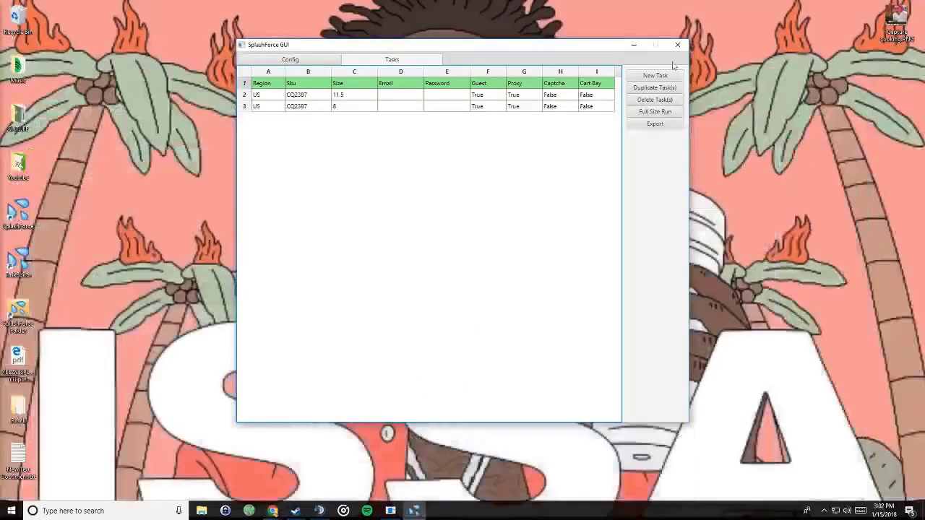
left_click(267, 94)
left_click(269, 106)
left_click_drag(269, 94, 307, 99)
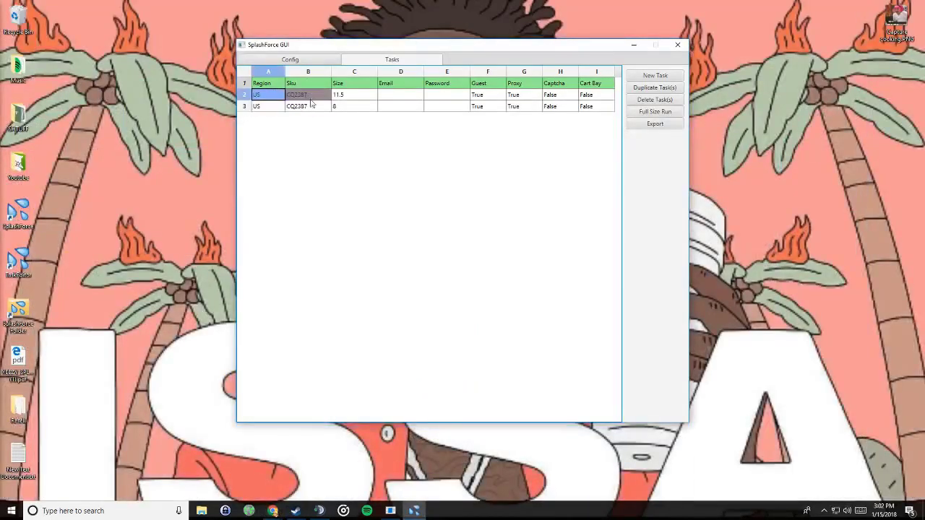
double_click(307, 95)
key("ctrl+v")
key("Return")
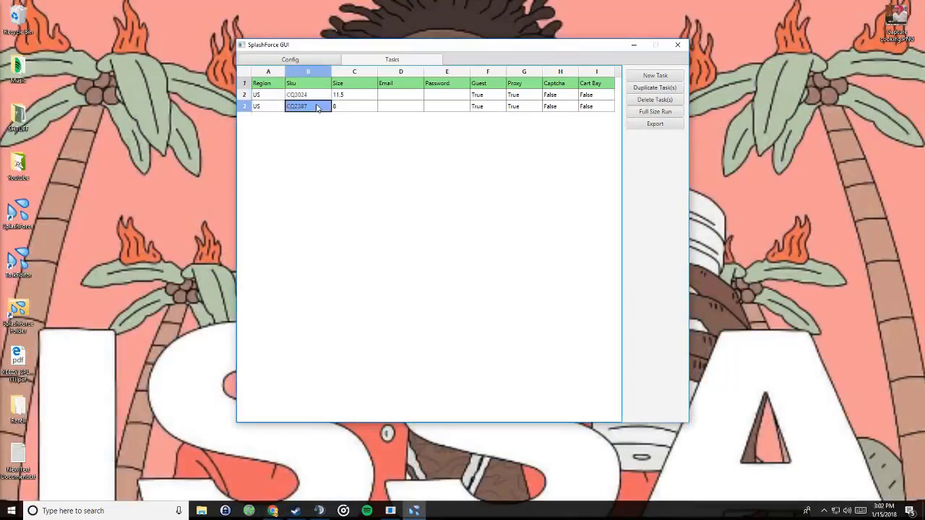
key("ctrl+v")
Set the second task's size to 11
left_click(354, 107)
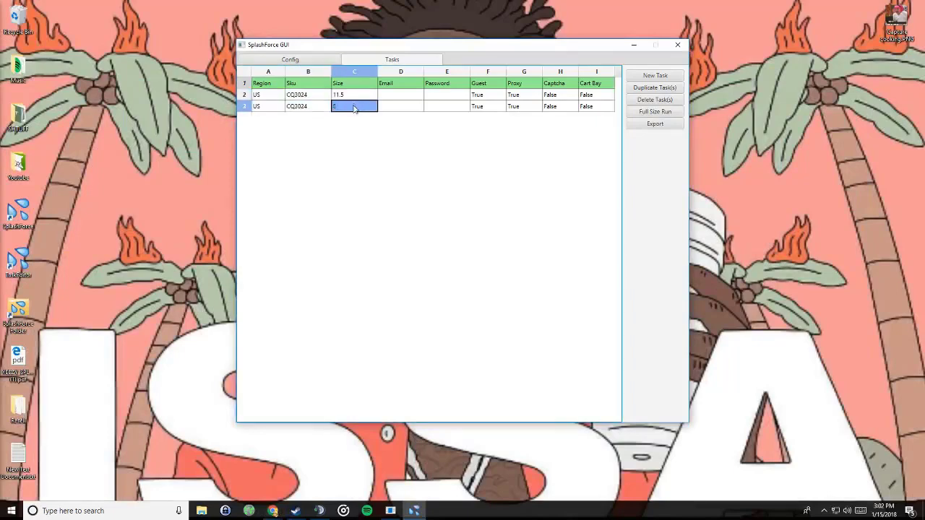
left_click(354, 107)
left_click(354, 108)
left_click(354, 108)
left_click(352, 108)
scroll(353, 141, "down", 4)
left_click(353, 152)
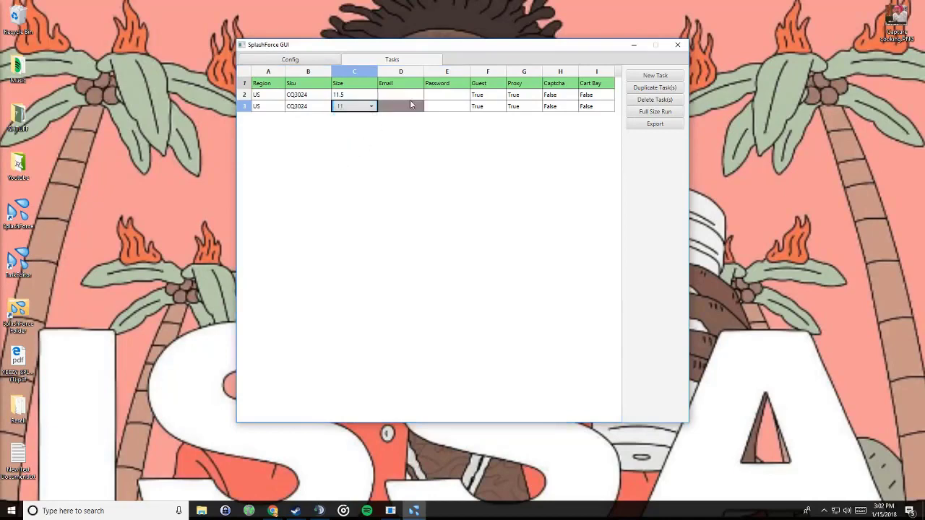
Set Proxy to False for both tasks
left_click(404, 95)
left_click(437, 96)
left_click(404, 107)
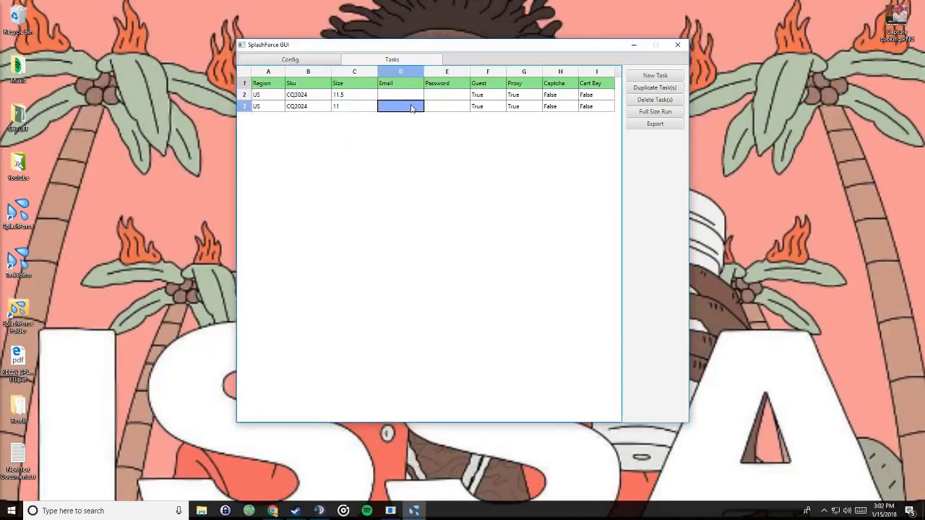
left_click(486, 95)
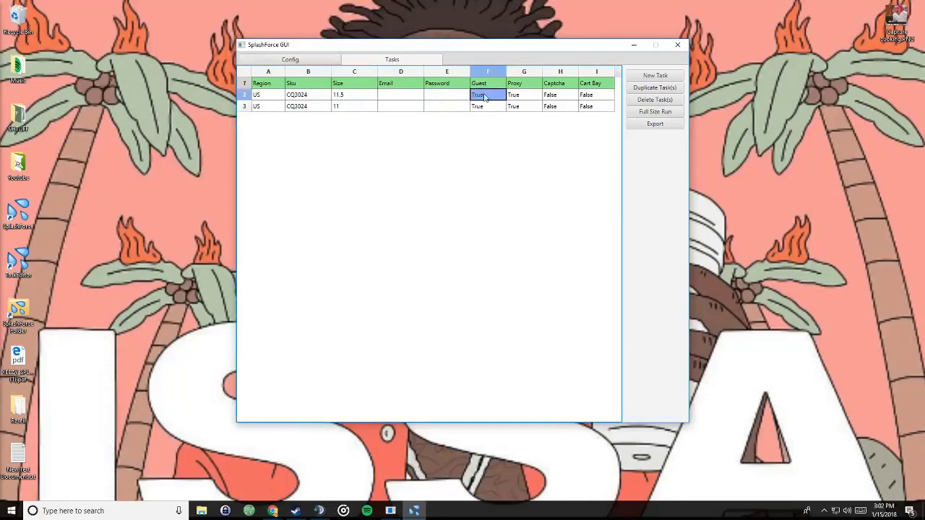
left_click(517, 96)
left_click(518, 97)
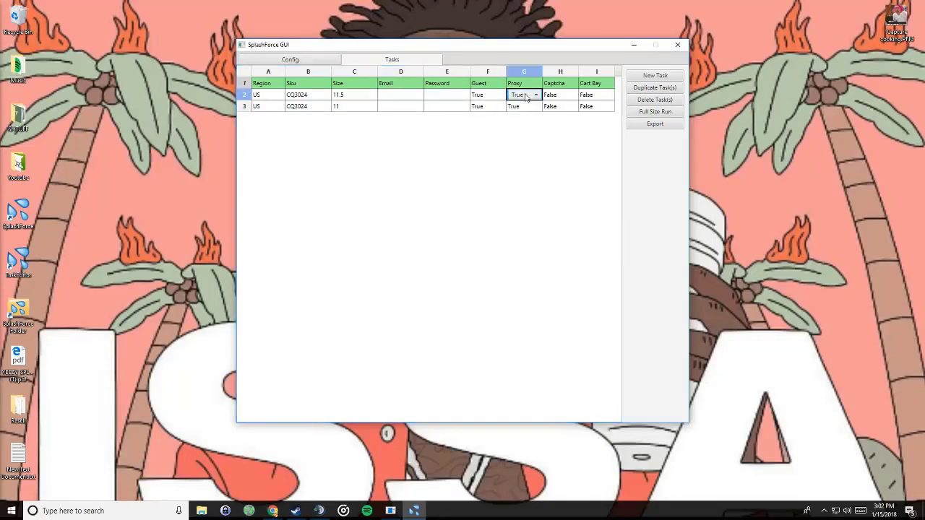
left_click(517, 97)
left_click(518, 115)
left_click(518, 110)
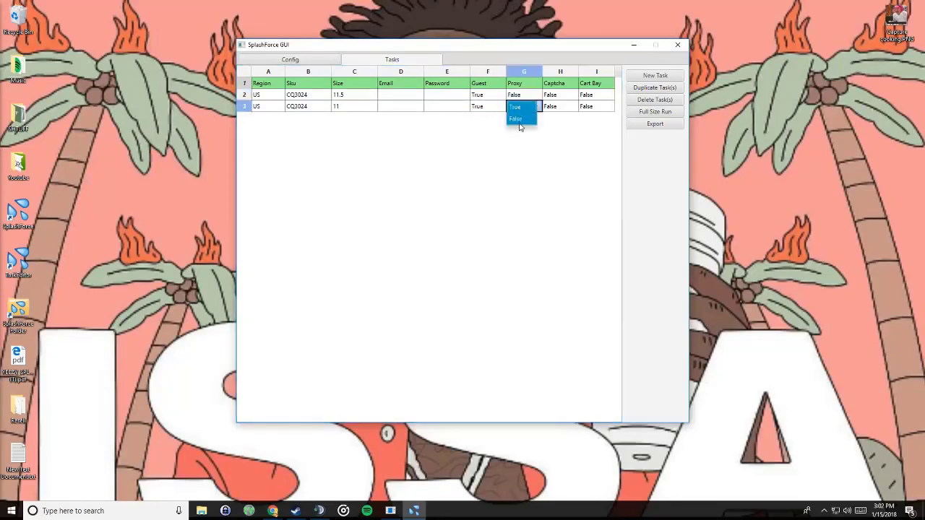
left_click(522, 127)
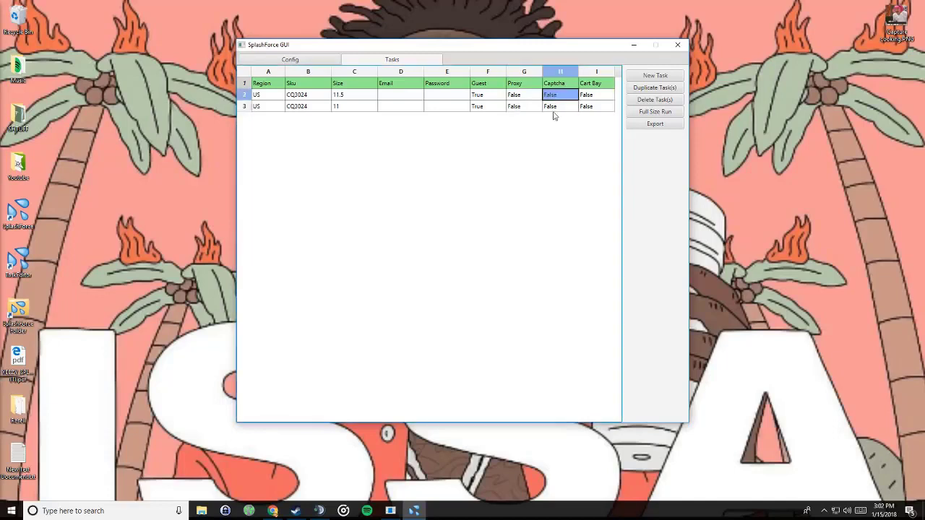
left_click(554, 107)
Export the tasks, confirm the export, and close the task editor
key("Up")
key("Right")
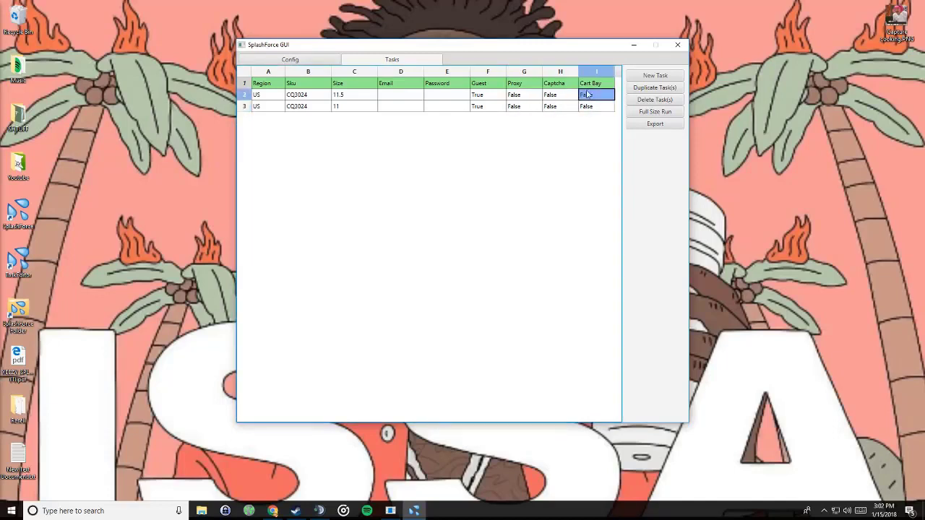
left_click(647, 127)
left_click(466, 189)
left_click_drag(430, 46, 476, 53)
left_click(720, 51)
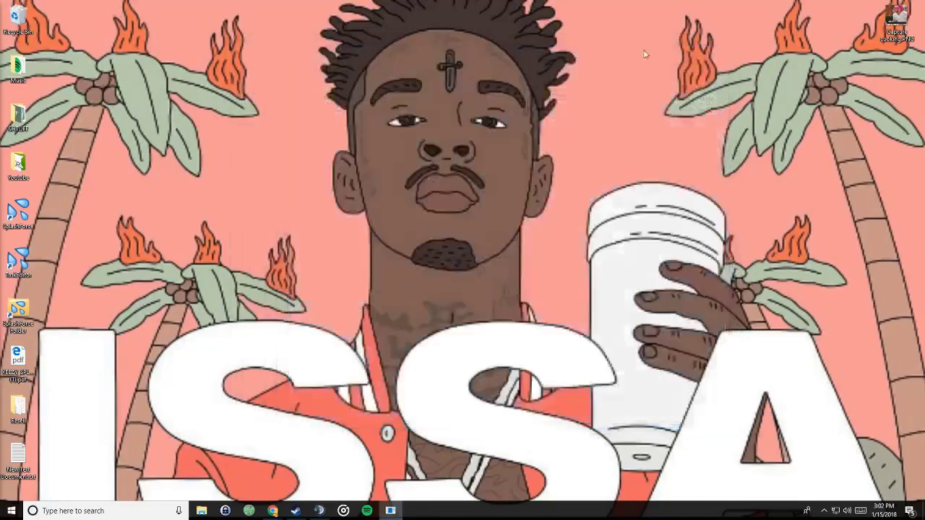
Launch SplashForce, choose Product Mode (1) and enter a task amount of 2
double_click(21, 211)
left_click_drag(358, 84, 503, 77)
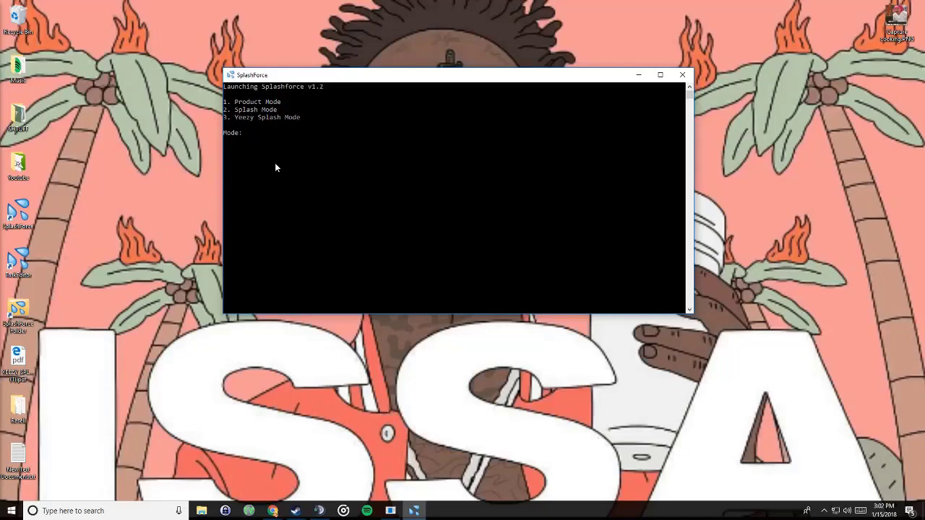
type("1")
key("Return")
type("2")
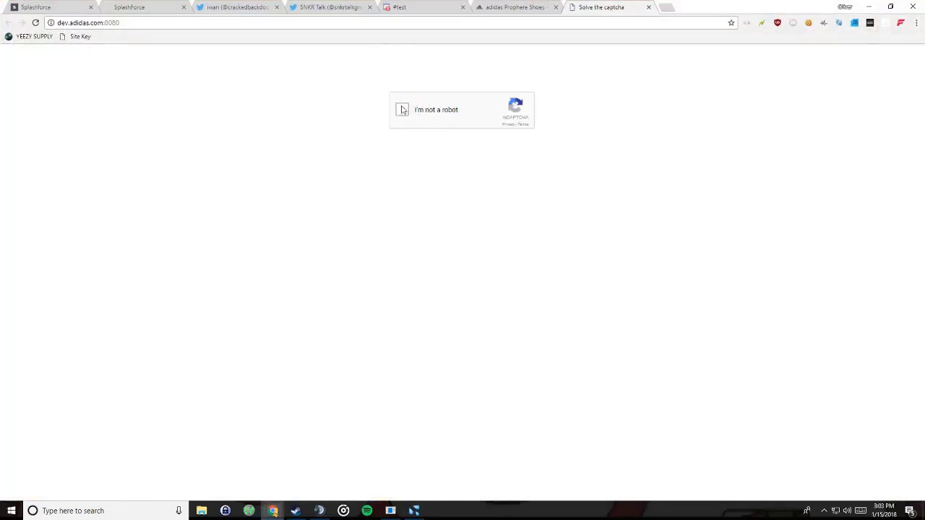
Tick the 'I'm not a robot' captcha and return to the SplashForce console logging CQ3024 sizes 11 and 11.5 carted
left_click(407, 114)
left_click(405, 112)
left_click(866, 10)
left_click_drag(480, 77, 491, 81)
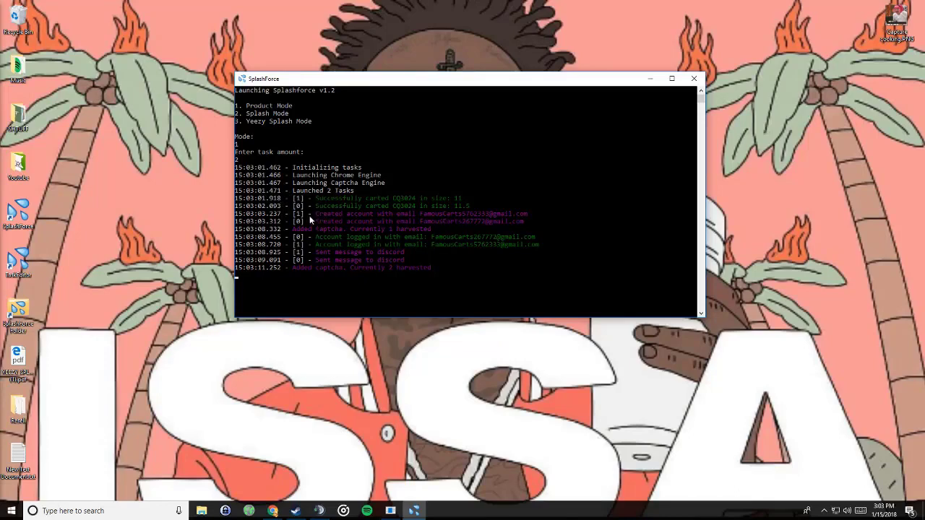
Highlight a few lines of the run log, then minimize the SplashForce console
left_click_drag(311, 214, 436, 228)
left_click(429, 230)
left_click(416, 229)
left_click(650, 79)
Back in Discord, close the #test webhook settings and go to the olivers-carts channel
mouse_move(273, 510)
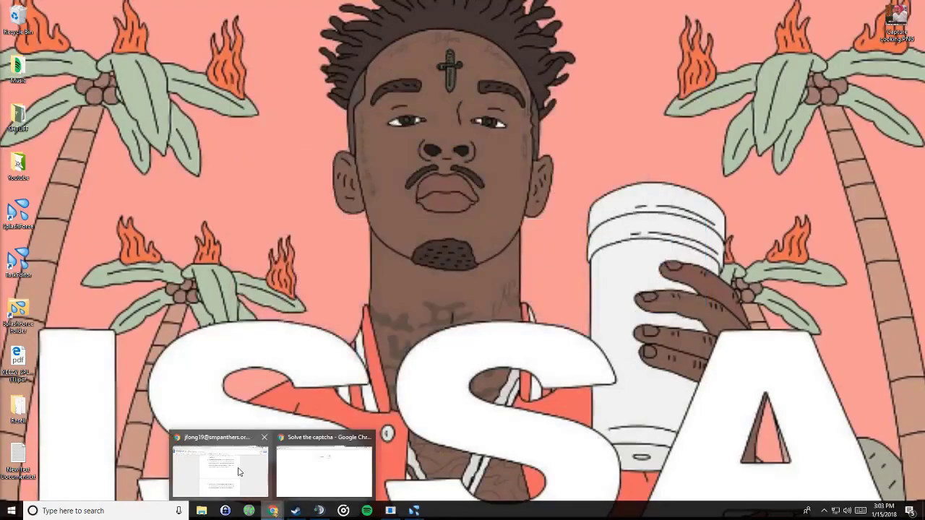
left_click(282, 466)
left_click(414, 6)
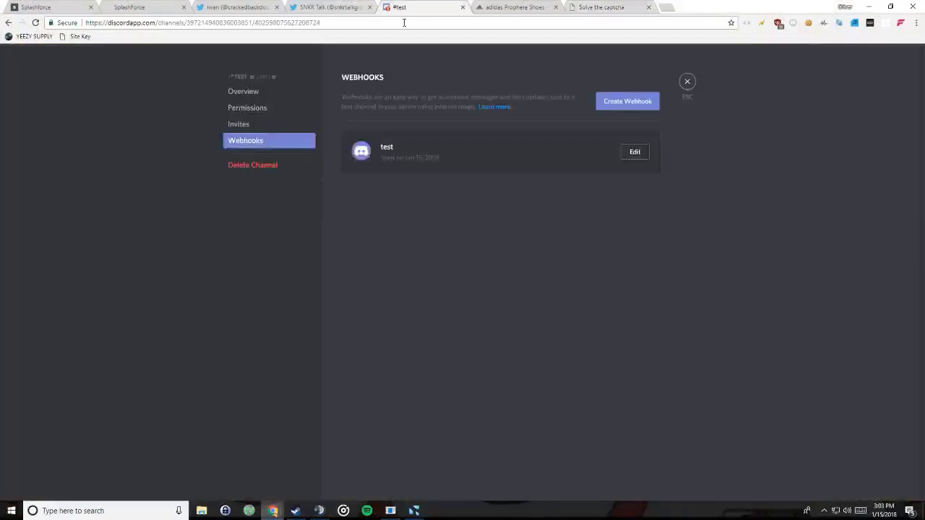
left_click(691, 82)
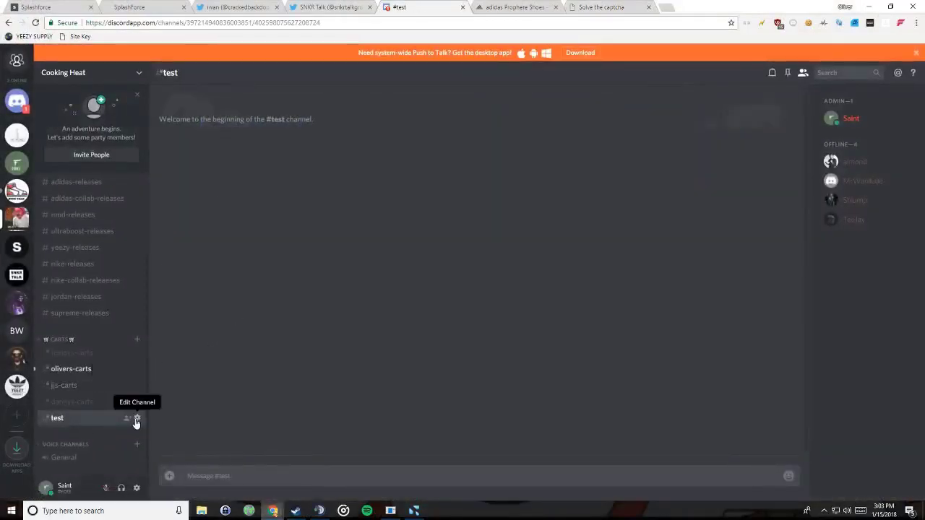
left_click(83, 370)
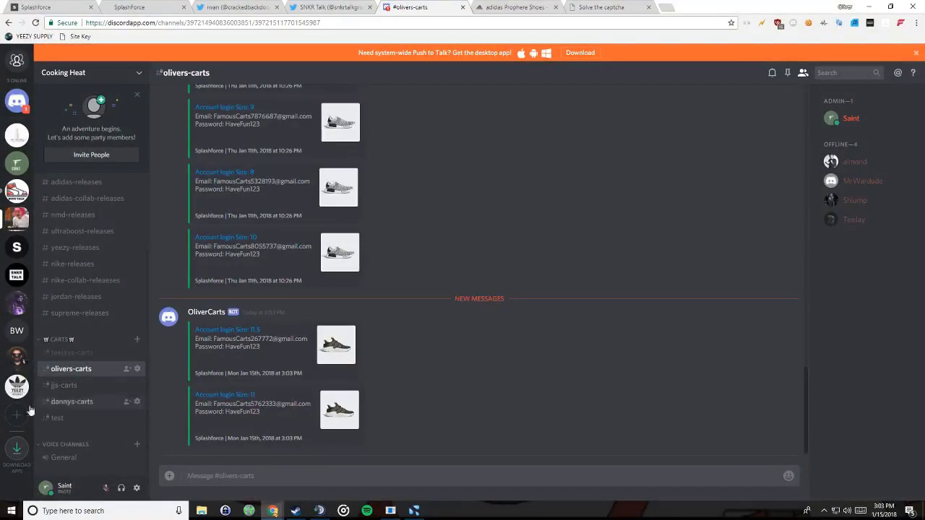
Review the bot's two new login posts for sizes 11.5 and 11, and check the channel's webhooks
left_click(72, 417)
left_click(85, 370)
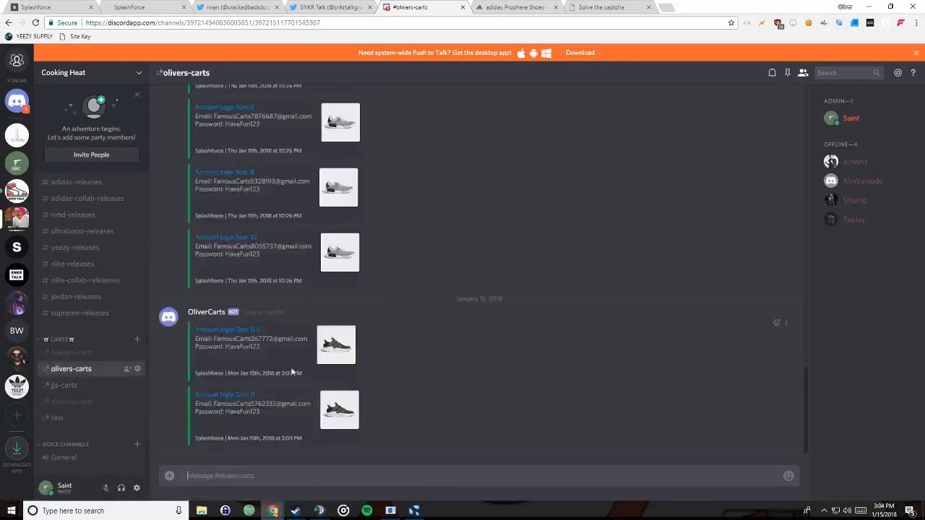
left_click_drag(186, 340, 298, 415)
mouse_move(398, 402)
left_mouse_down()
mouse_move(184, 337)
mouse_move(370, 384)
mouse_move(389, 401)
left_mouse_up()
left_click(138, 368)
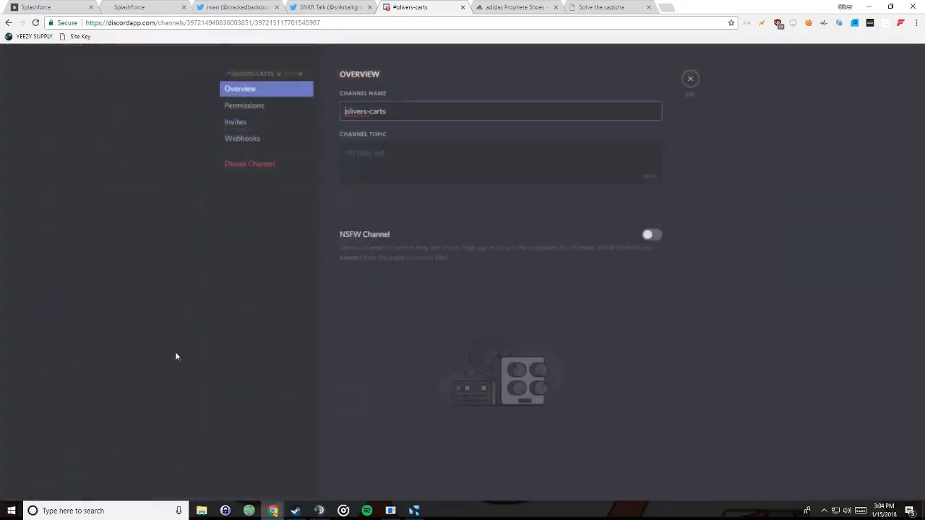
left_click(275, 143)
left_click(687, 81)
left_click_drag(354, 437, 263, 385)
left_click(403, 409)
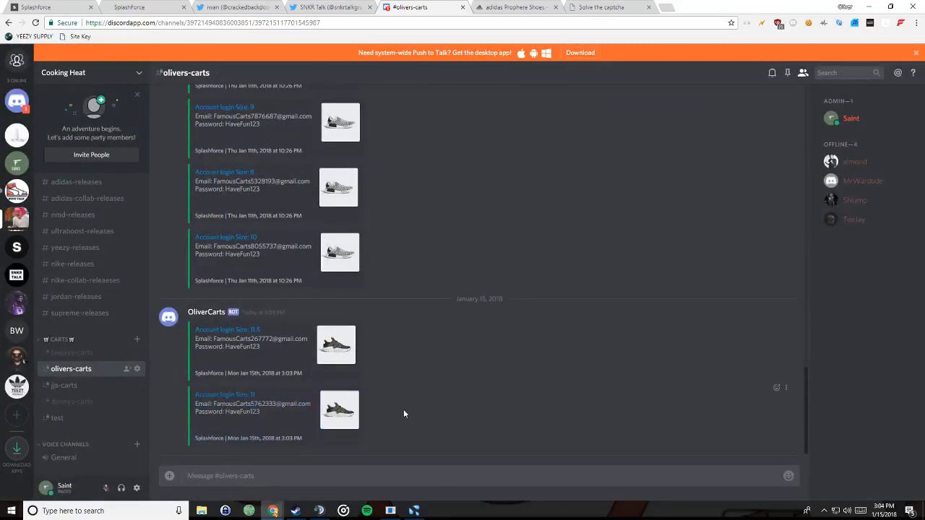
Close the 'Solve the captcha' tab and minimize Chrome
left_click(627, 7)
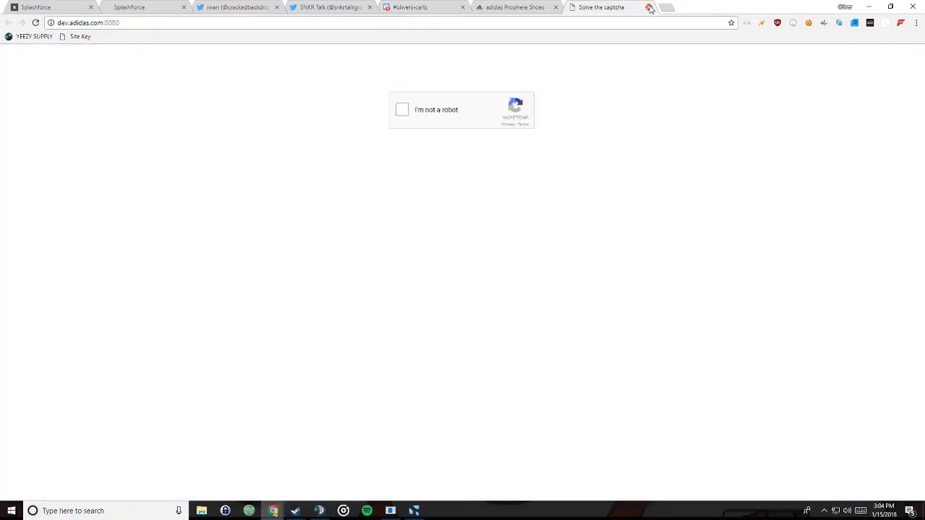
left_click(648, 7)
left_click(432, 6)
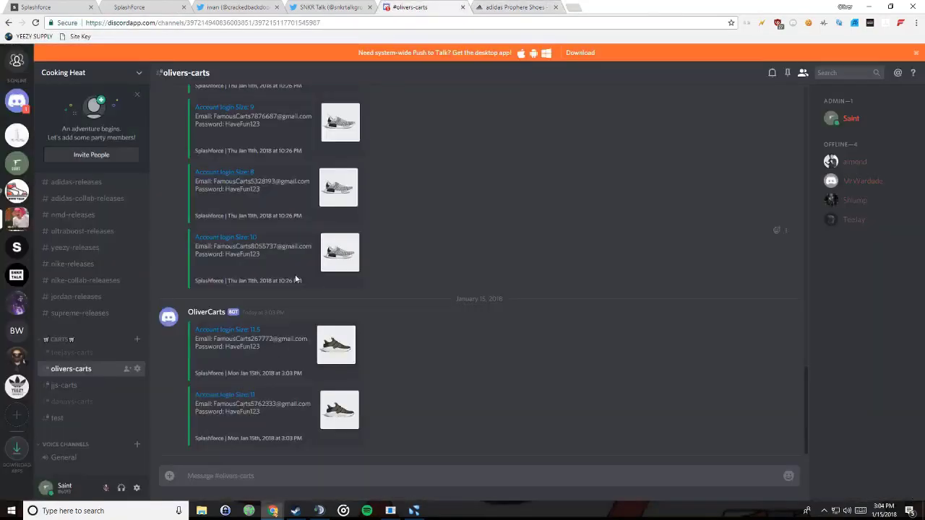
left_click(868, 7)
Bring back the SplashForce console from the taskbar and close it
left_click(414, 511)
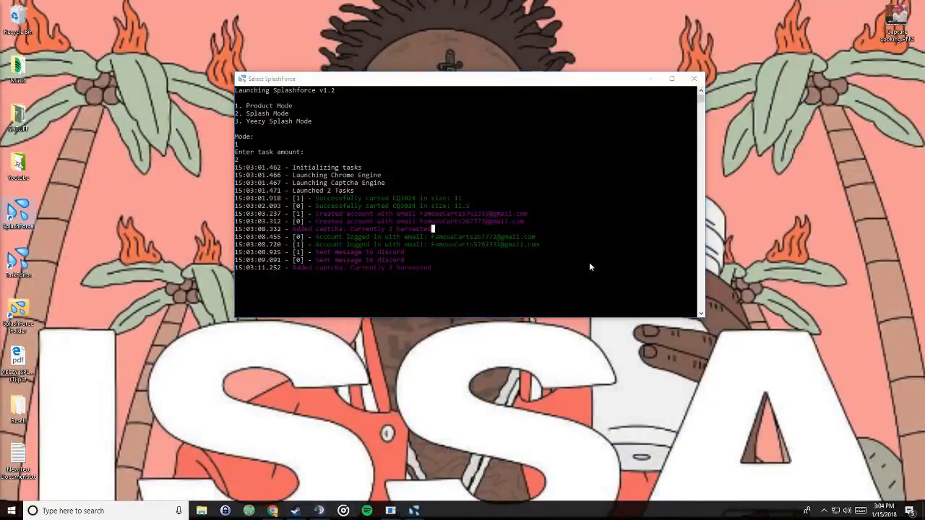
left_click(693, 78)
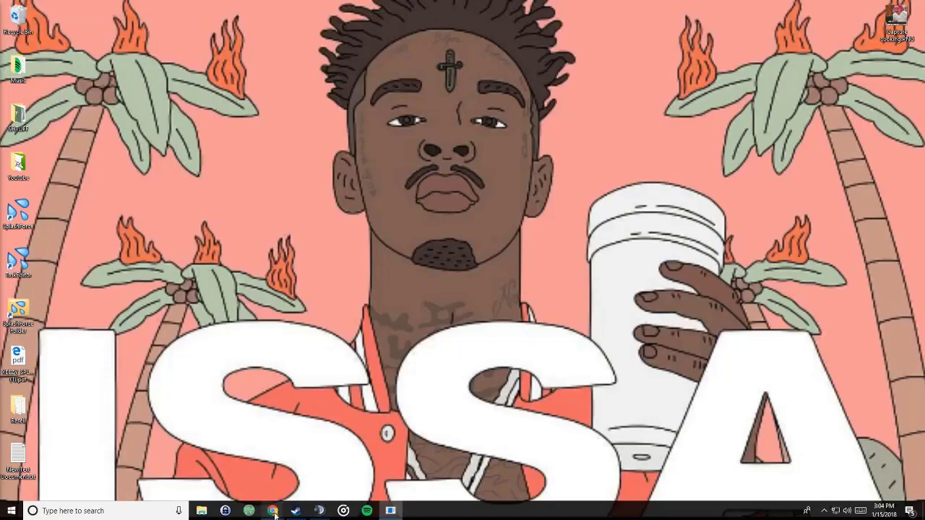
Return to Chrome's Splashforce license page, showing 3 of 5 activations used
mouse_move(272, 510)
left_click(220, 455)
key("ctrl+1")
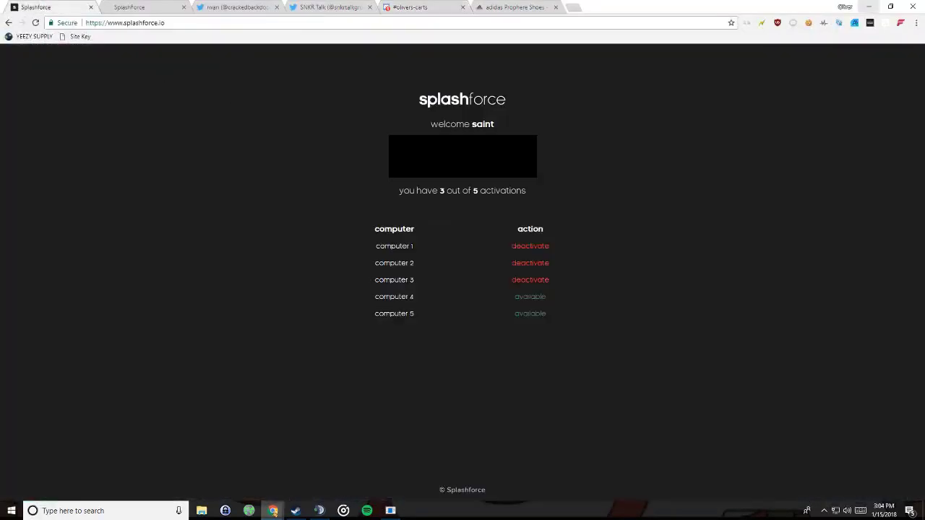